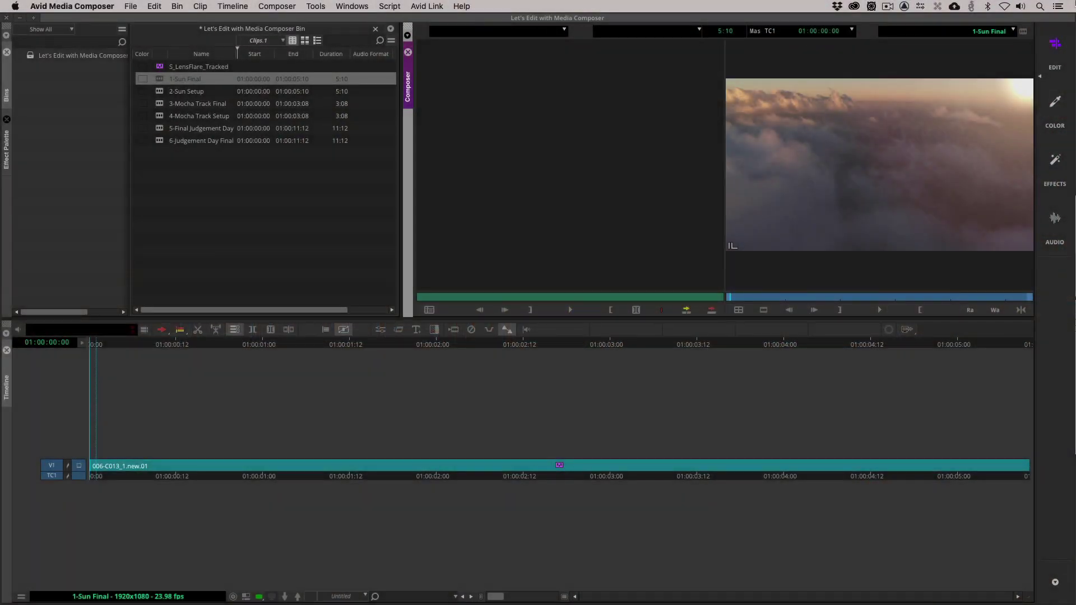
Review the 1-Sun Final shot, then load and scrub the 2-Sun Setup sequence.
left_click_drag(188, 462, 224, 507)
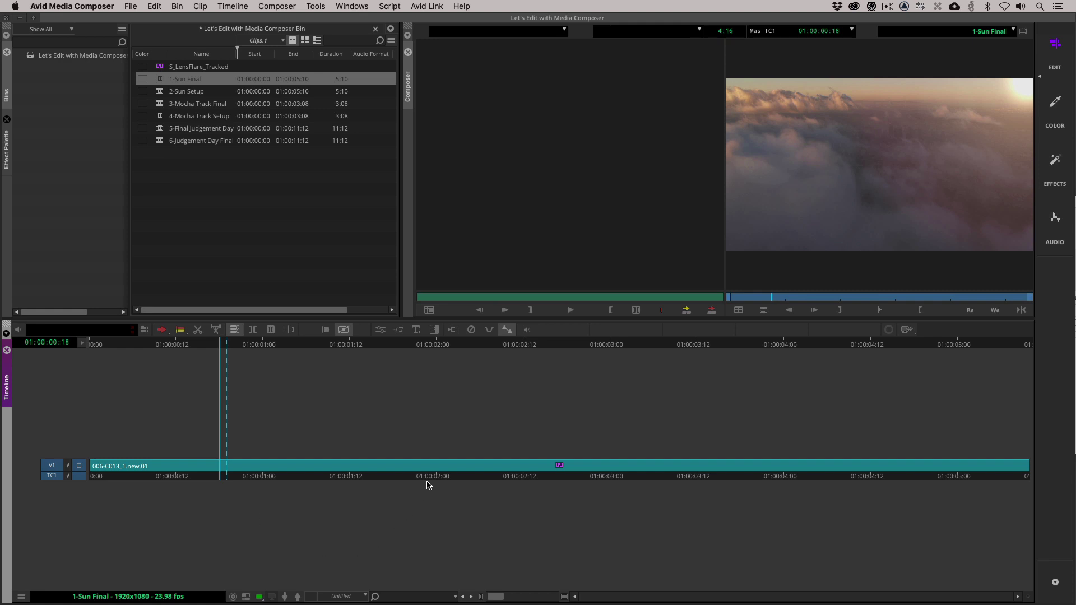
left_click_drag(434, 474, 45, 494)
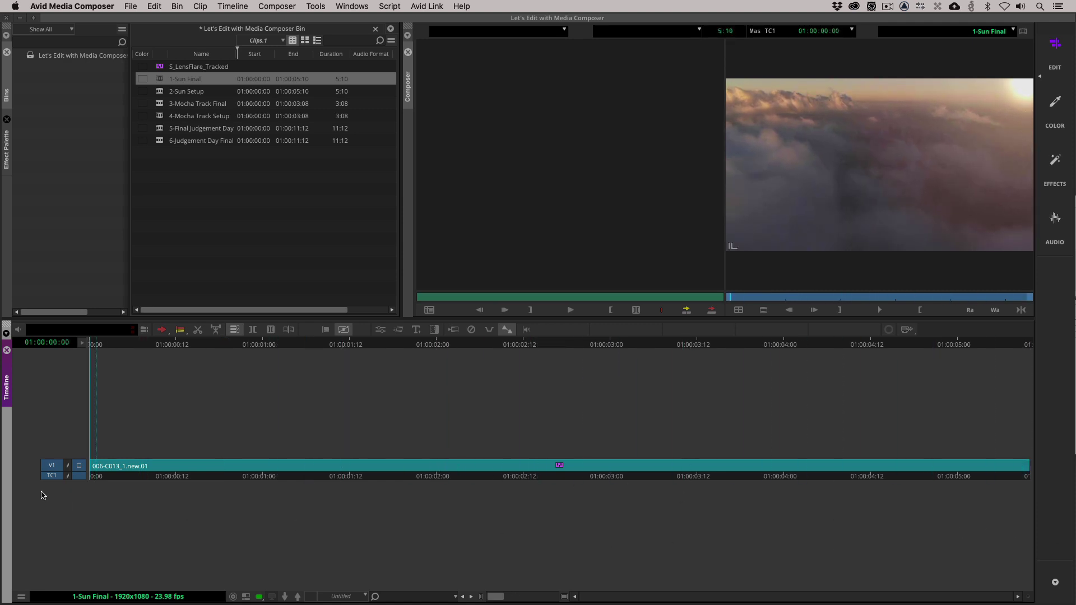
double_click(162, 92)
left_click_drag(371, 468, 368, 401)
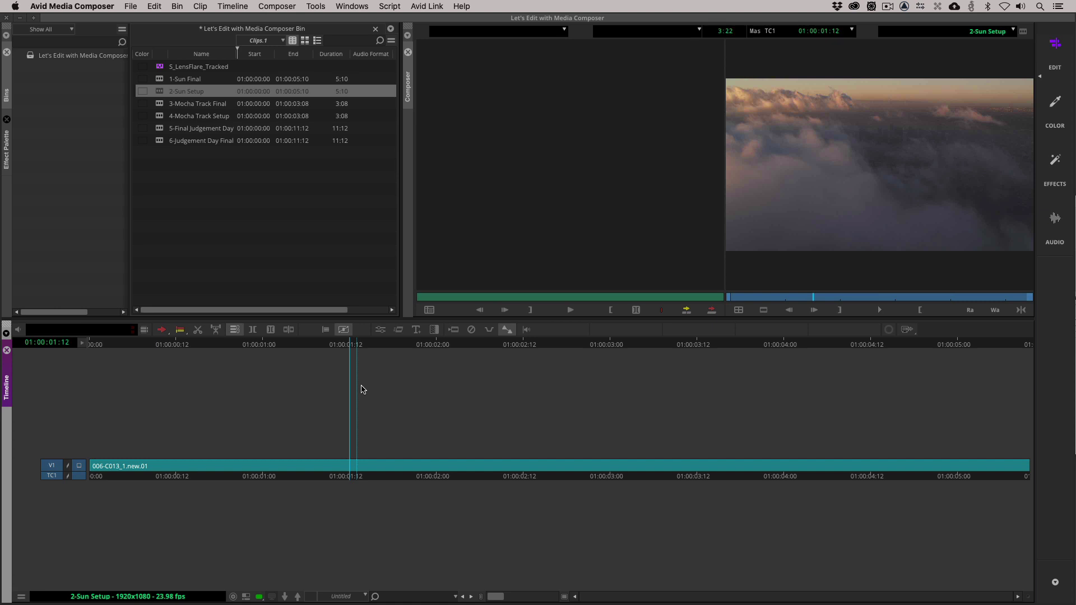
key("super+8")
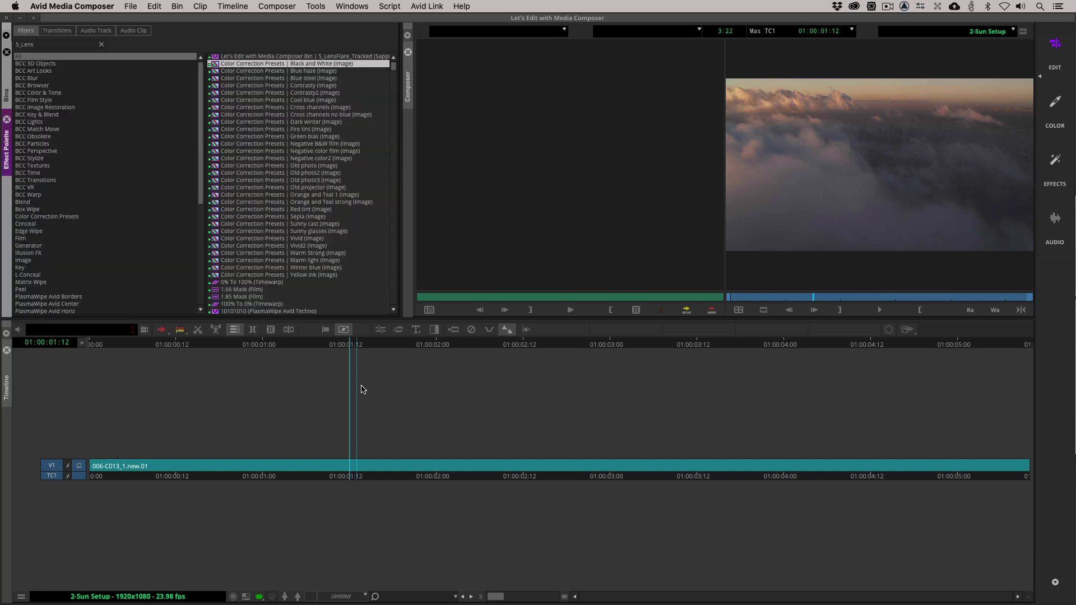
Search 'S_Lens' and drop S_LensFlare onto the V1 cloud clip, parking on the effect.
left_click(50, 46)
key("BackSpace")
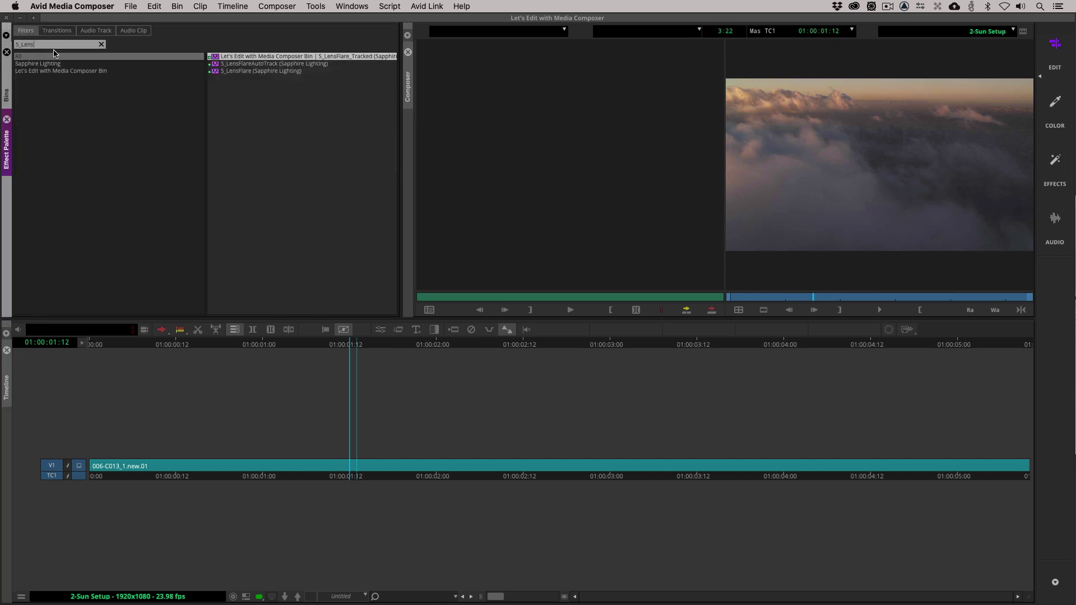
left_click_drag(254, 75, 502, 469)
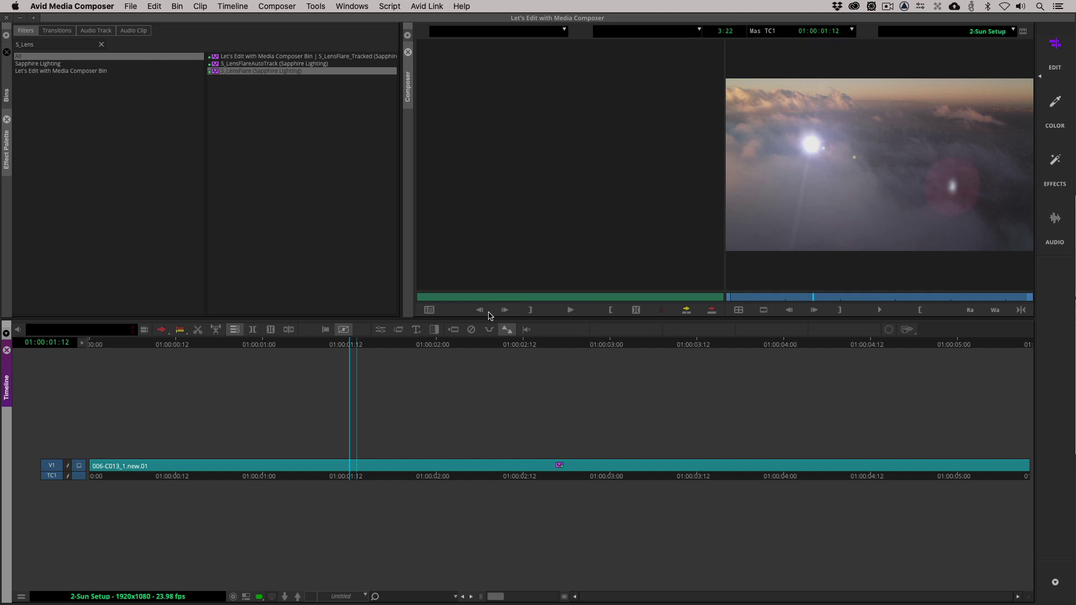
left_click(565, 467)
Dock the S_LensFlare Effect Editor in the left pane, enable Effect Mode, and choose Load Preset.
left_click(565, 468)
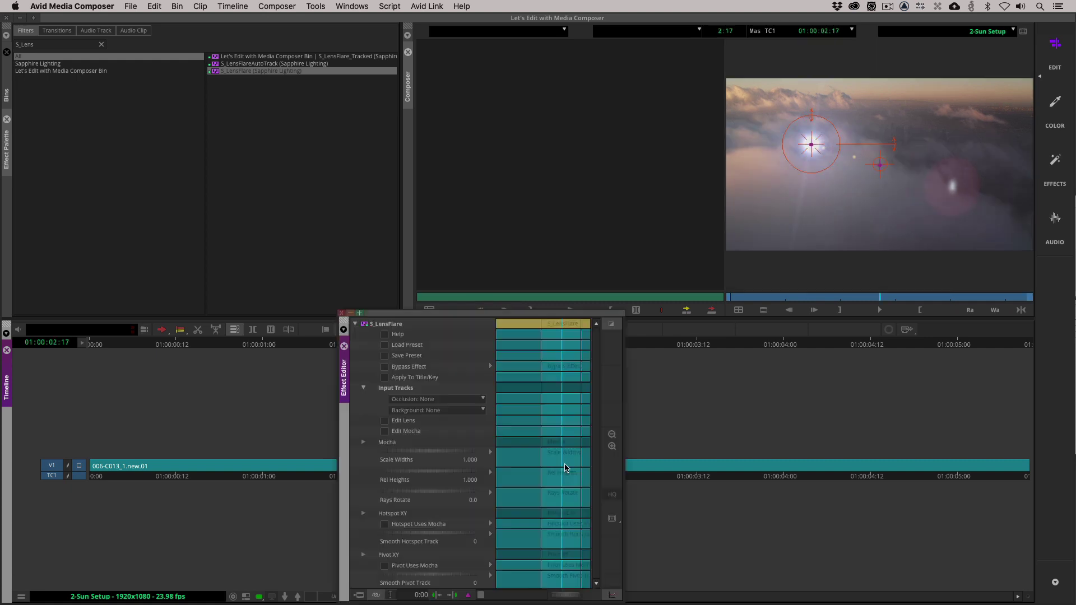
left_click_drag(443, 217, 386, 86)
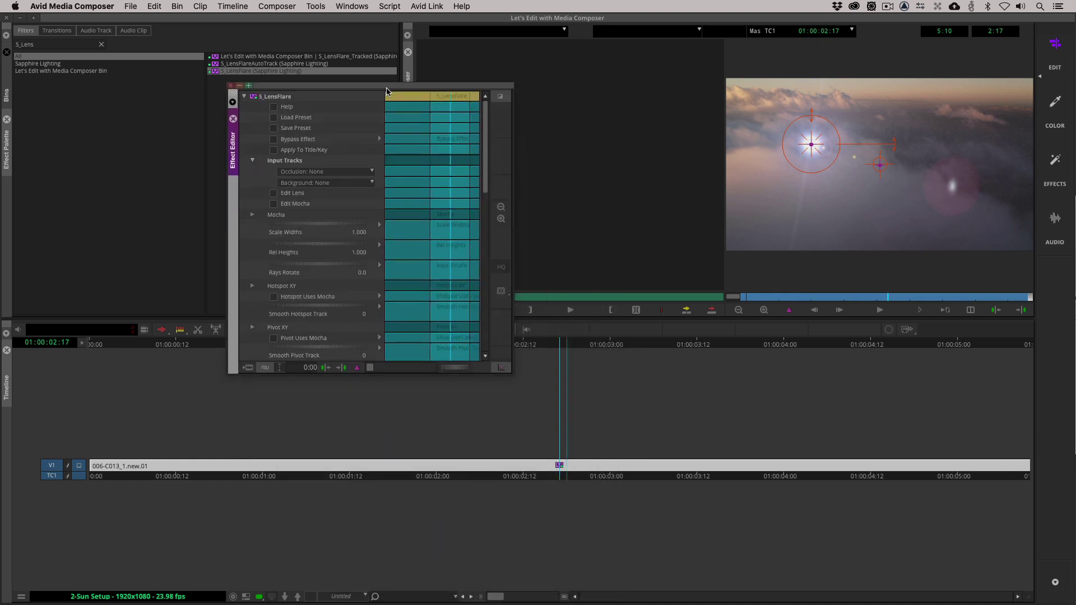
left_click_drag(232, 155, 14, 124)
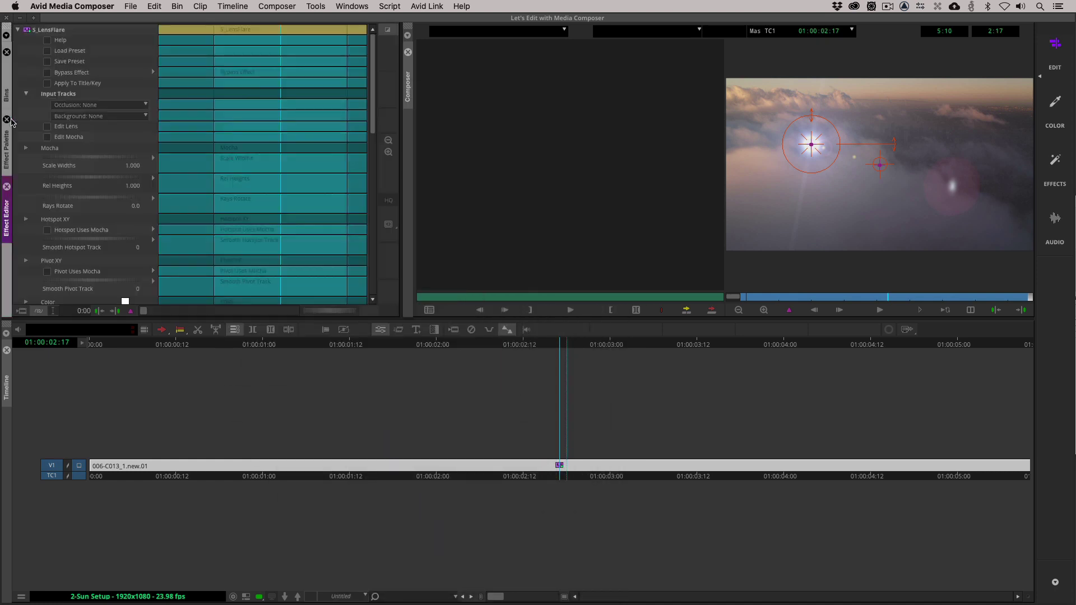
left_click(380, 331)
left_click(66, 52)
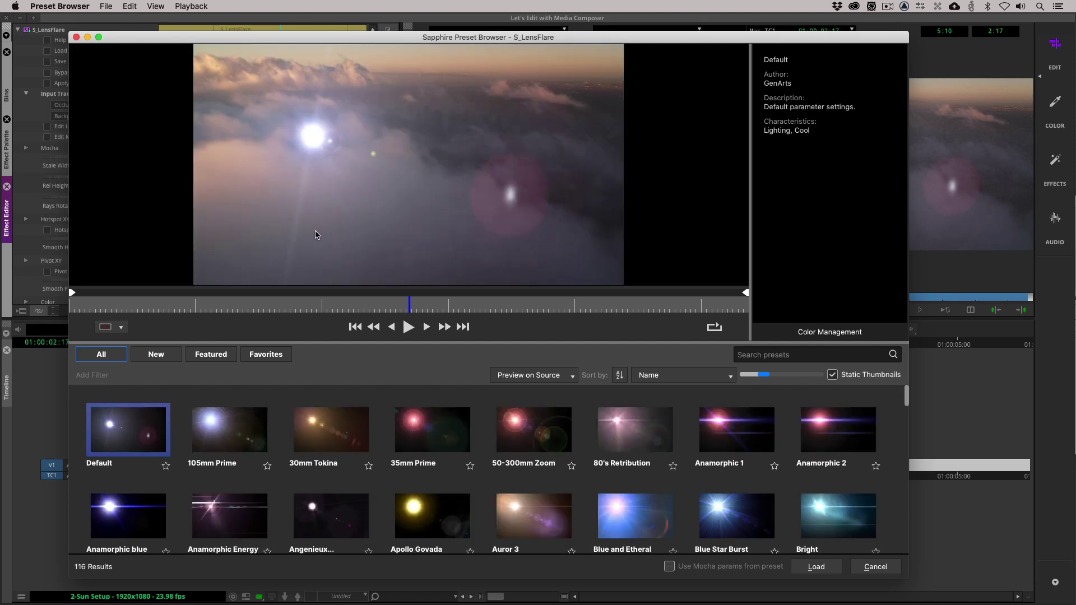
Pick the Canon 24-70mm zoom flare preset in the Preset Browser and load it.
left_click_drag(395, 307, 670, 289)
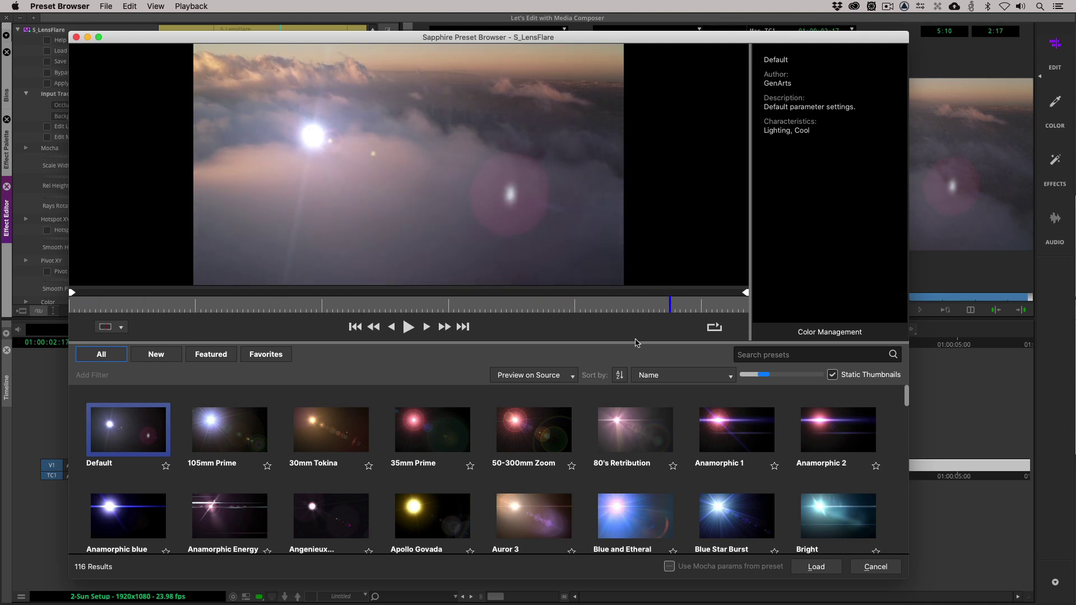
left_click_drag(635, 342, 635, 215)
mouse_move(908, 290)
left_mouse_down()
mouse_move(893, 414)
mouse_move(898, 508)
mouse_move(893, 284)
left_mouse_up()
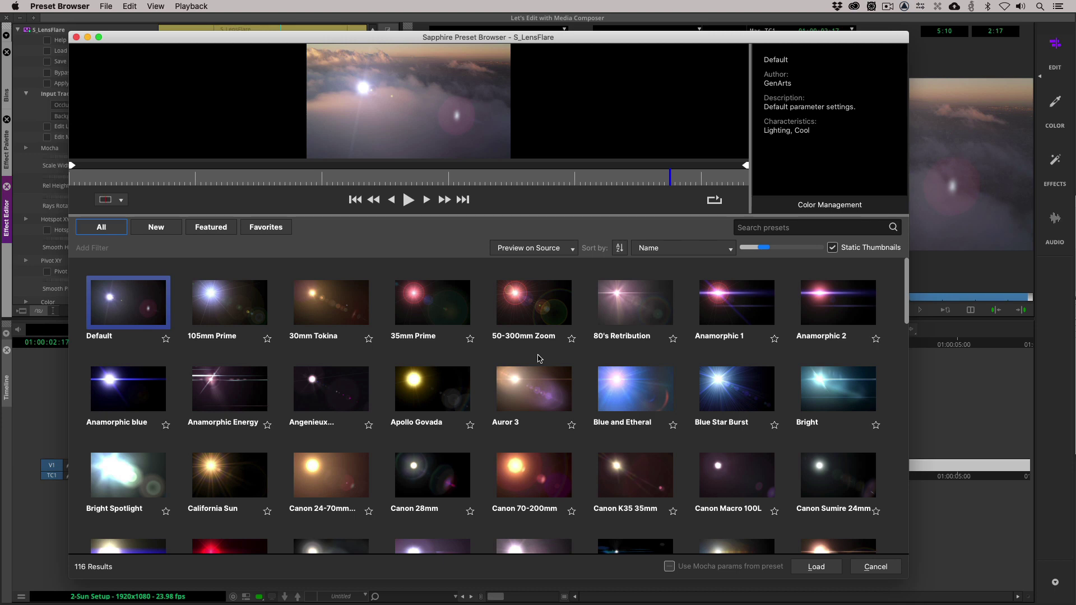
mouse_move(210, 508)
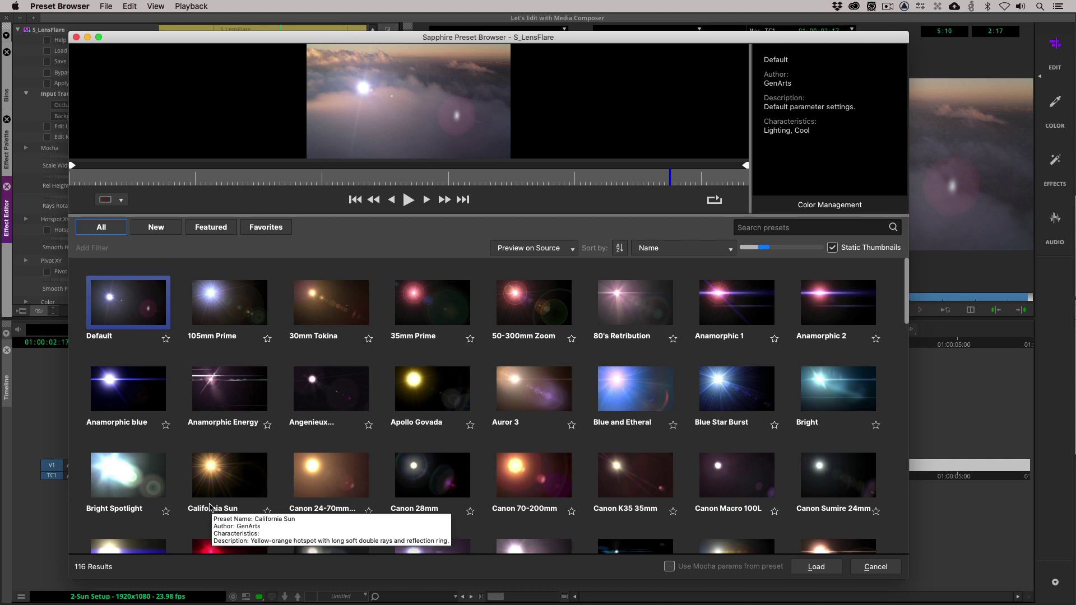
left_click(362, 479)
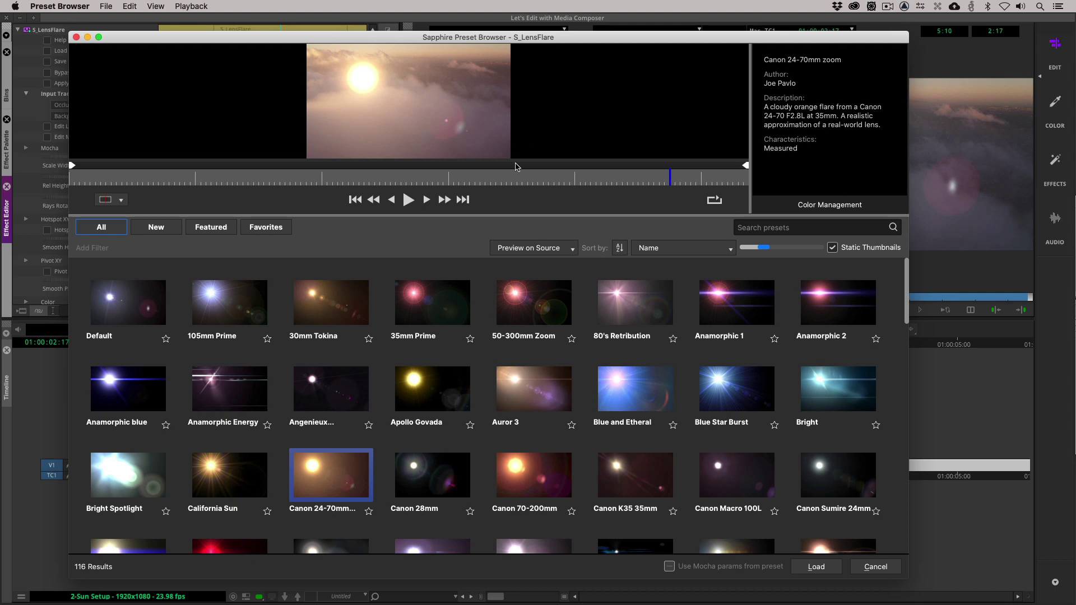
left_click_drag(486, 216, 485, 305)
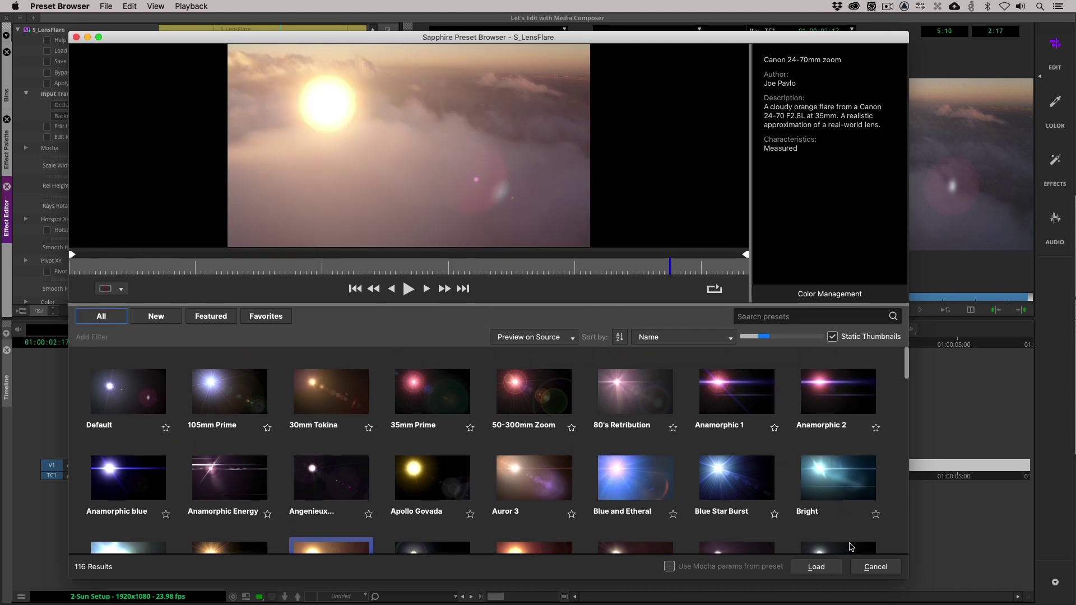
left_click(814, 567)
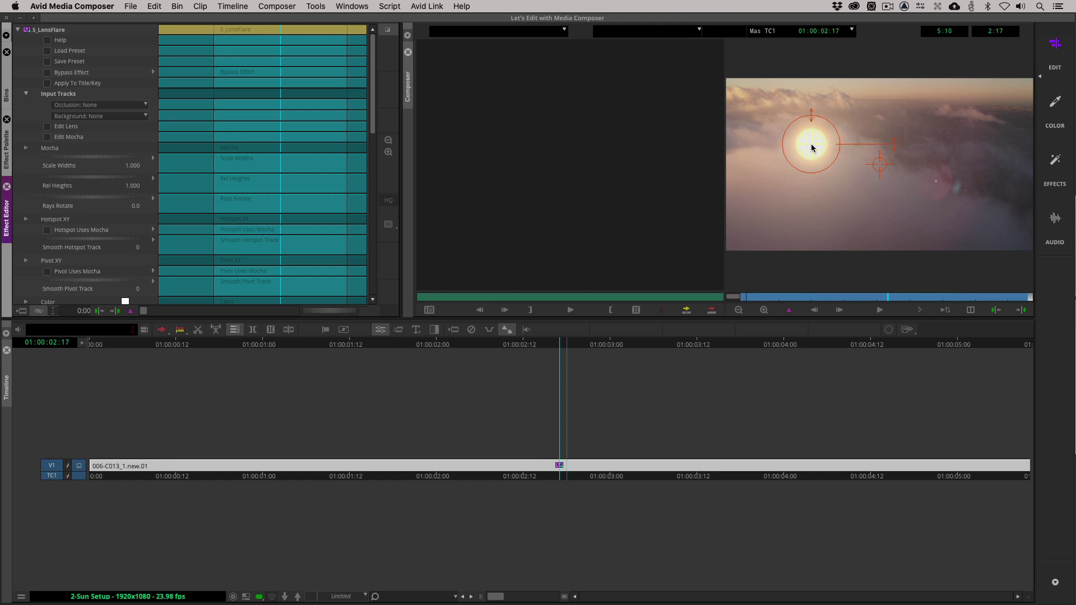
Drag the flare hotspot to the upper right and back to frame centre, then choose Edit Lens.
left_click_drag(812, 144, 1027, 85)
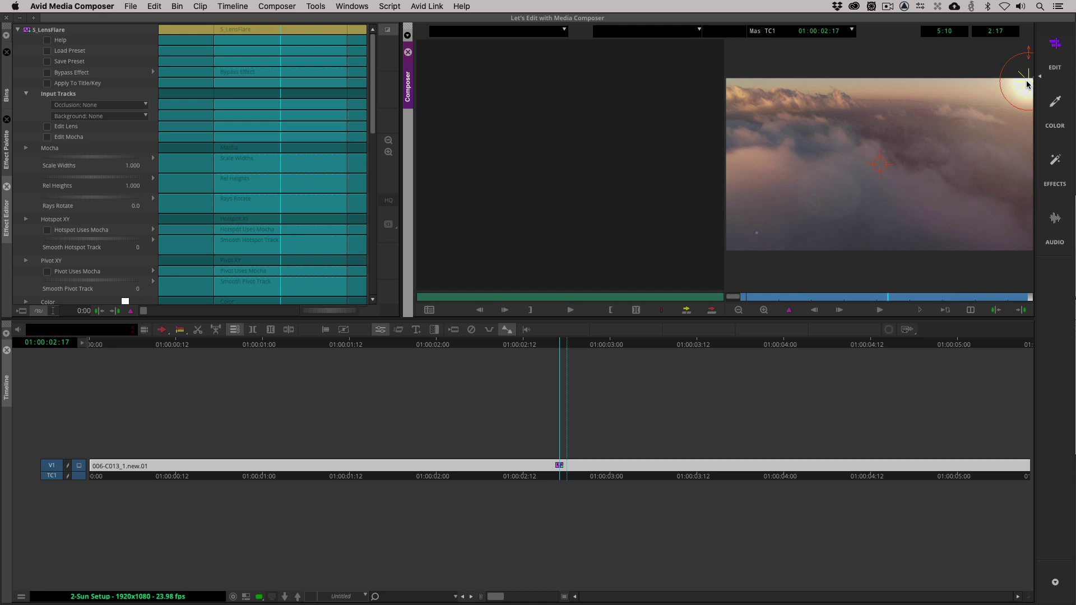
left_click_drag(1027, 83, 879, 164)
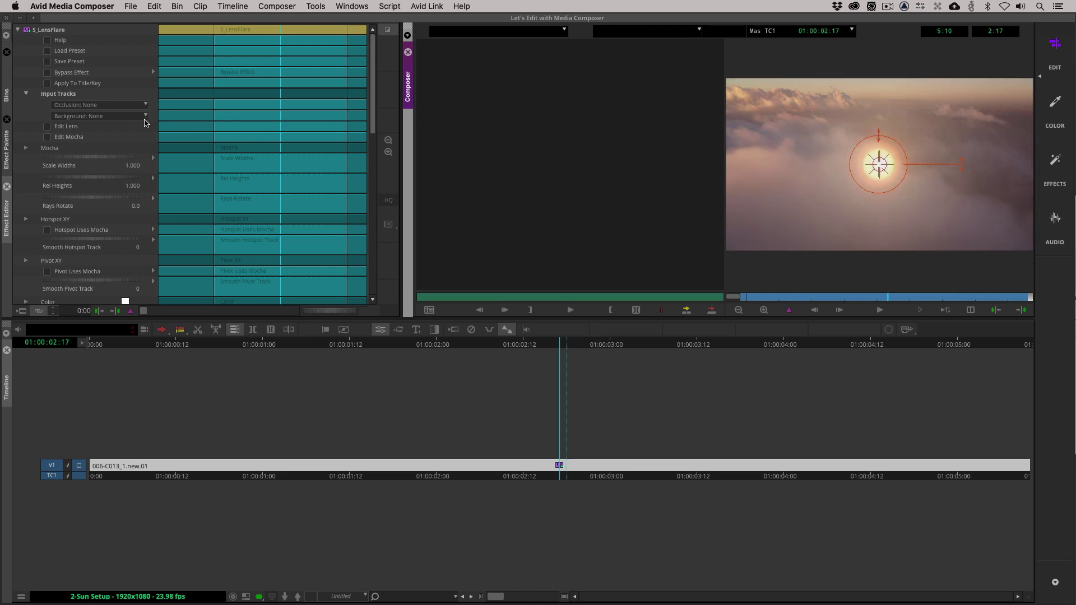
left_click(64, 128)
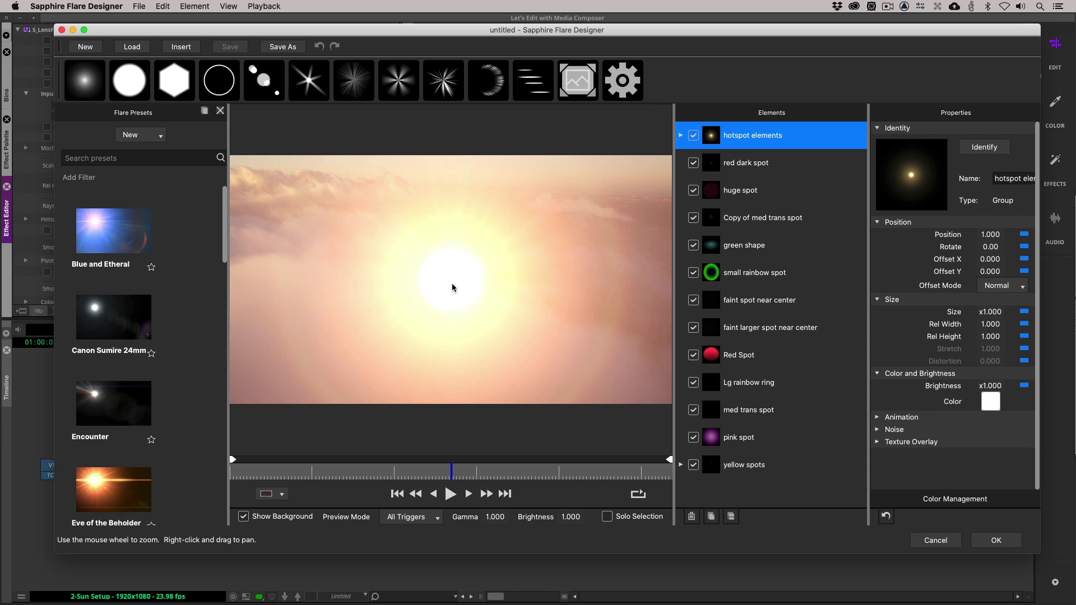
Move the flare around the Flare Designer preview, leaving its hotspot left of centre.
left_click_drag(459, 285, 351, 221)
left_click_drag(419, 268, 446, 284)
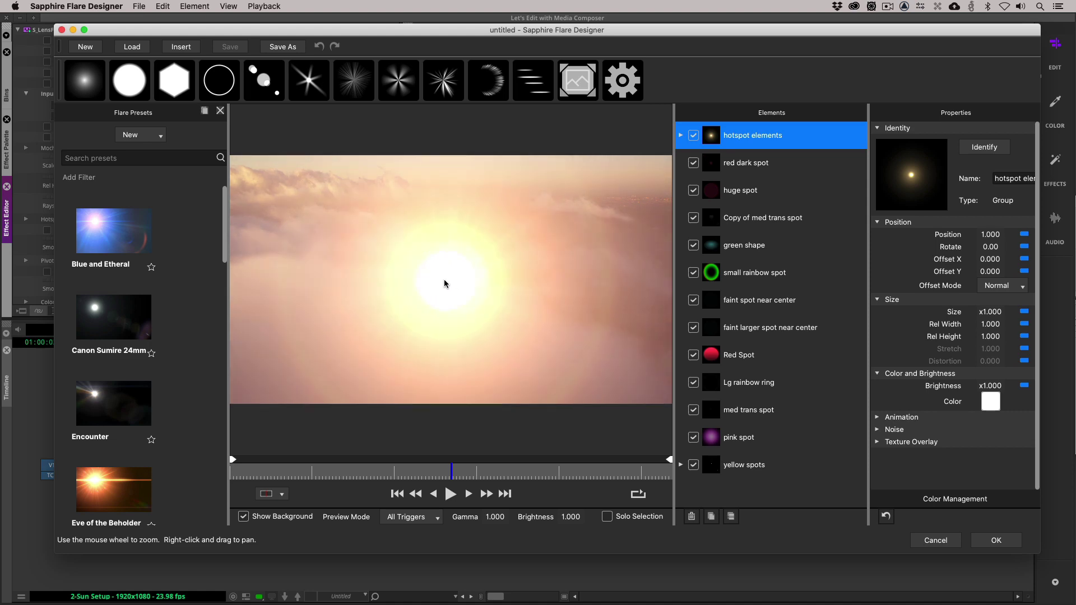
left_click_drag(444, 279, 339, 221)
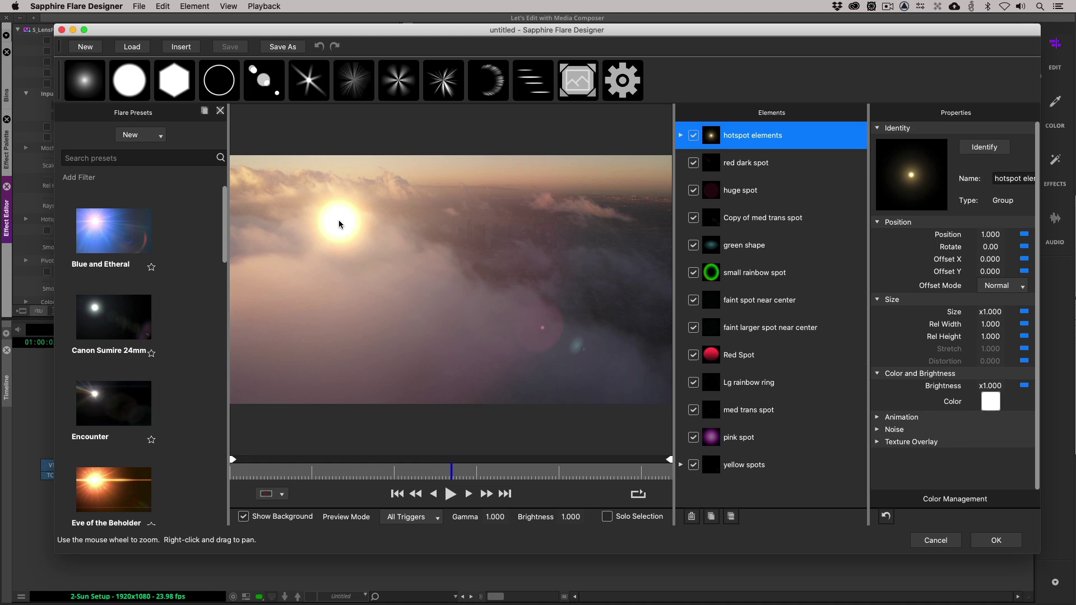
left_click_drag(338, 224, 617, 240)
left_click(527, 269)
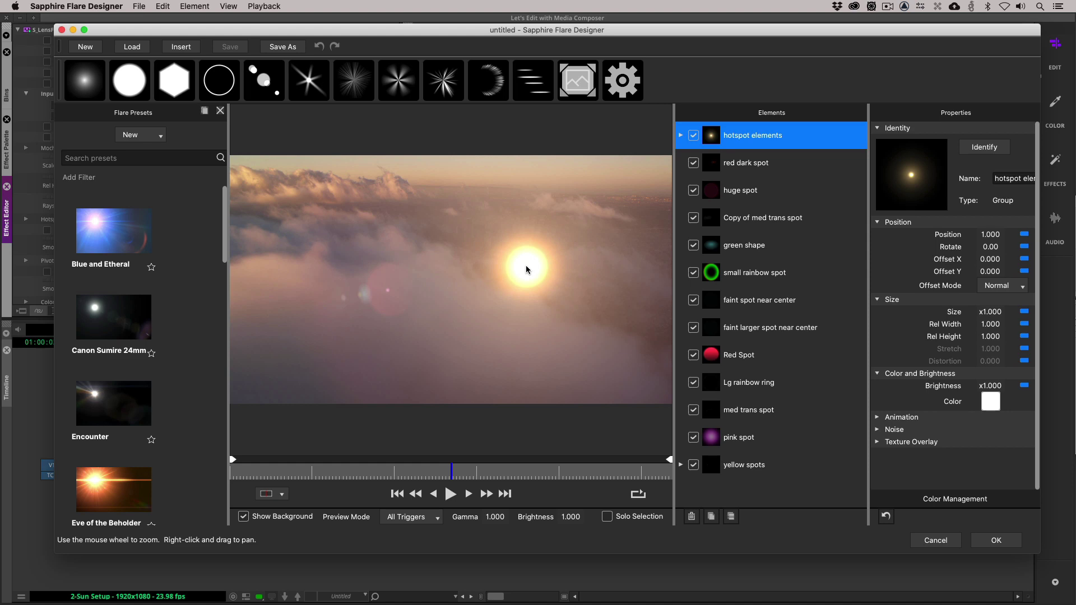
left_click_drag(509, 271, 400, 260)
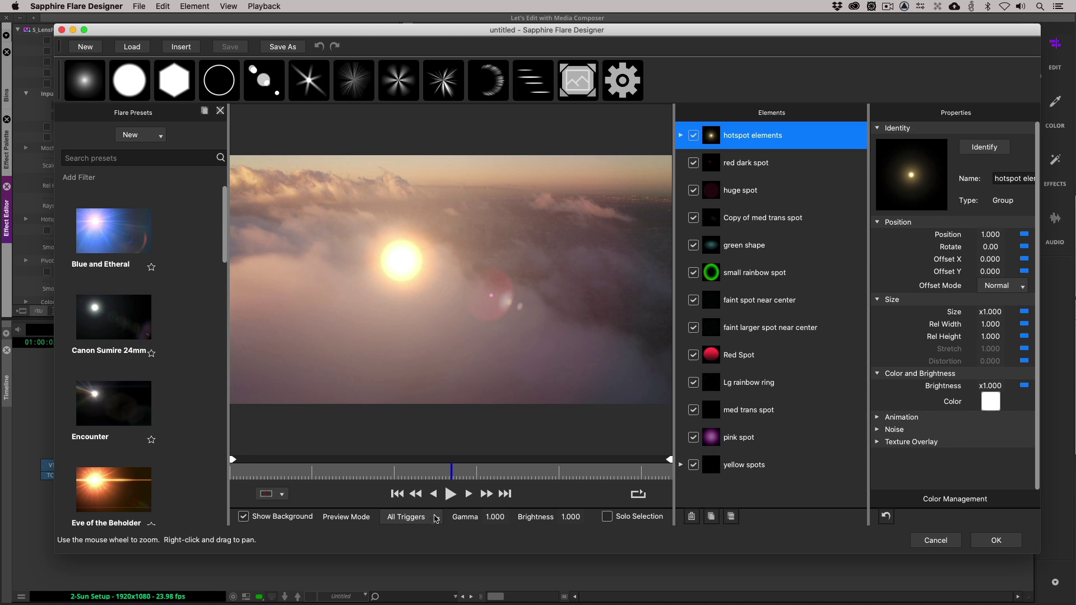
left_click(436, 519)
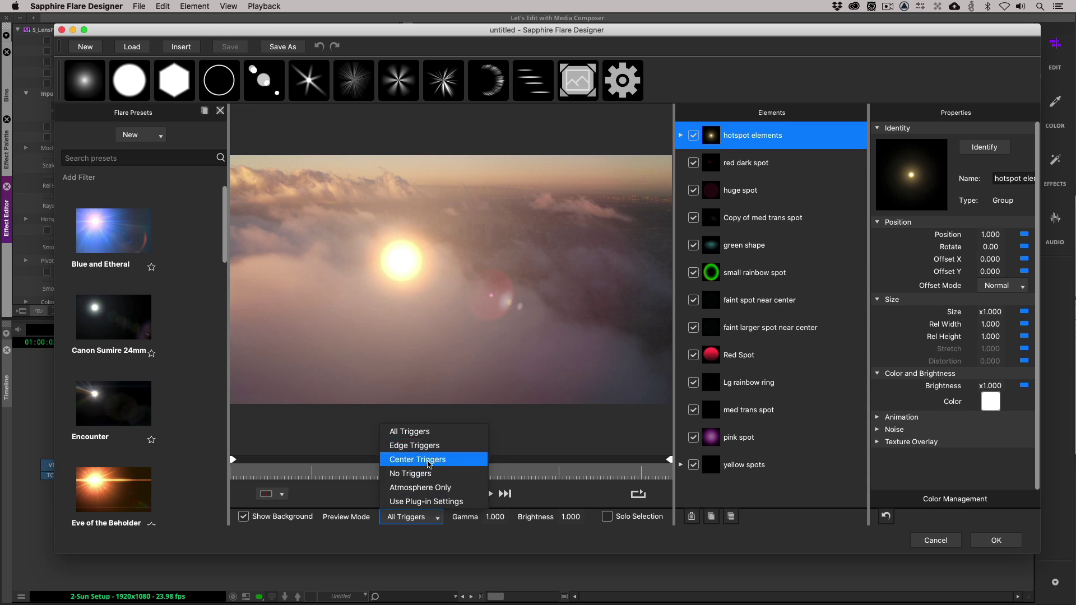
left_click(284, 295)
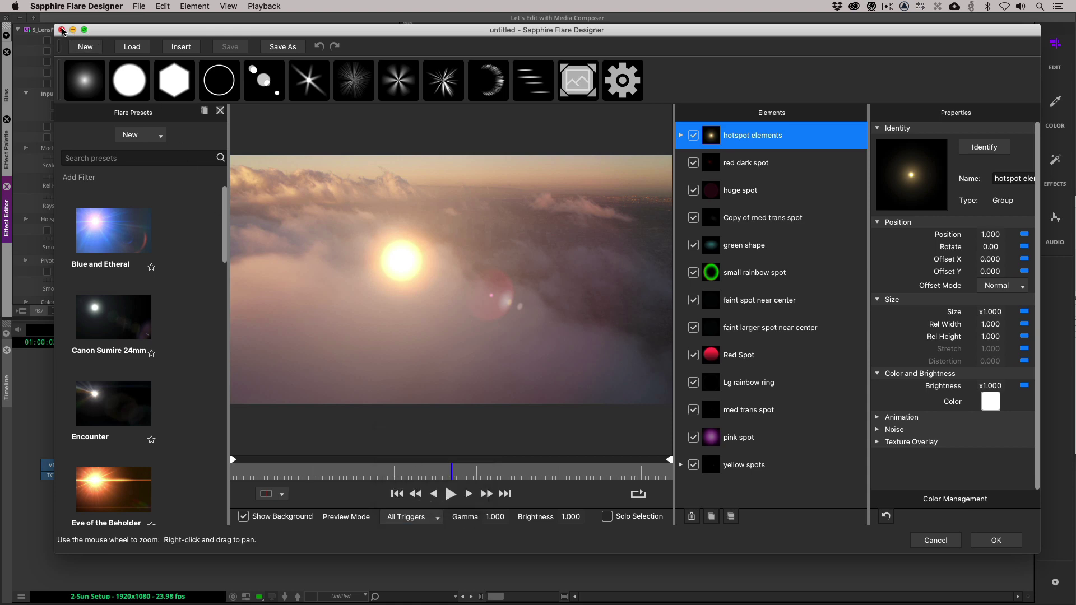
Close the Flare Designer and recentre the flare hotspot in the cloud frame.
left_click(62, 30)
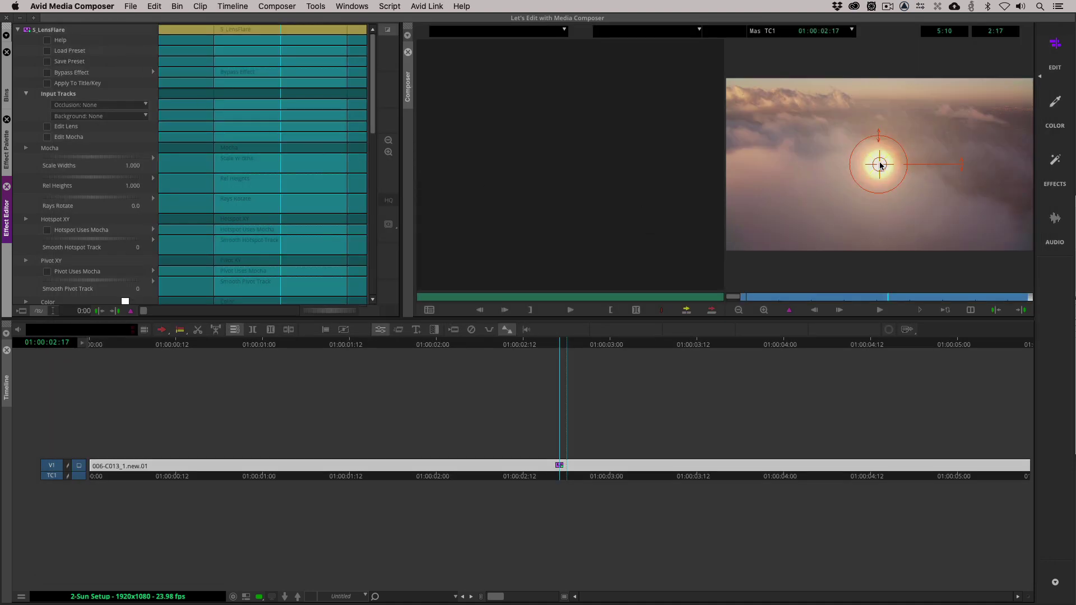
left_click_drag(881, 165, 1030, 83)
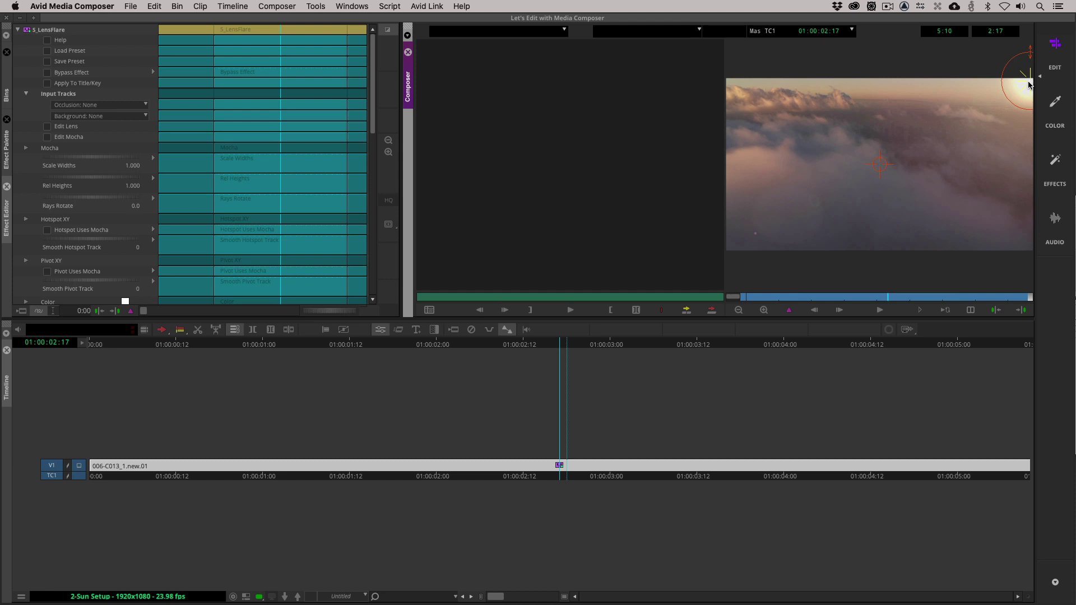
left_click_drag(1030, 83, 866, 178)
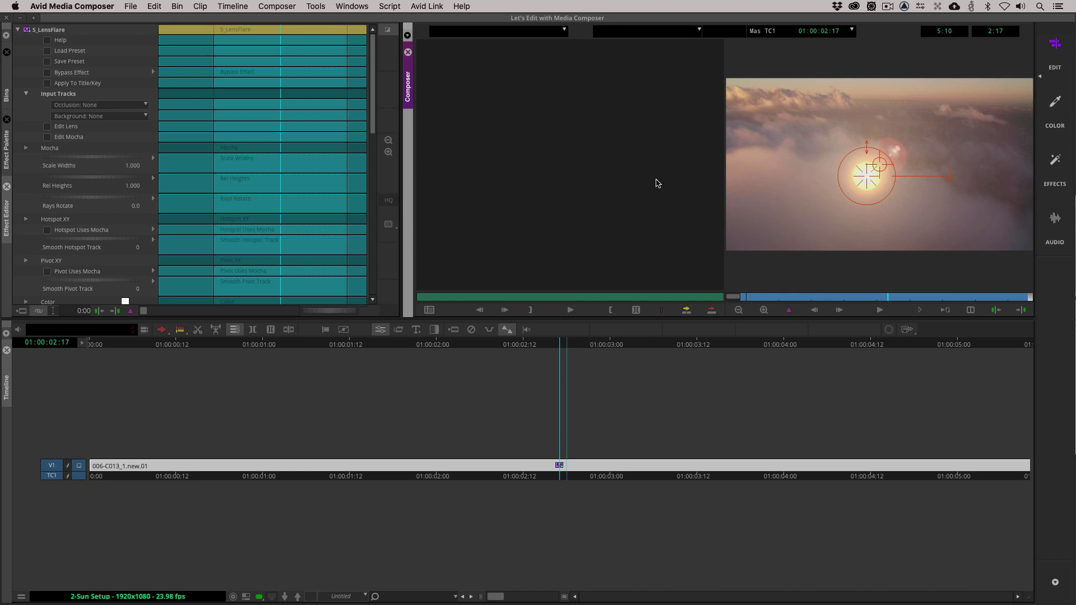
left_click_drag(373, 129, 374, 308)
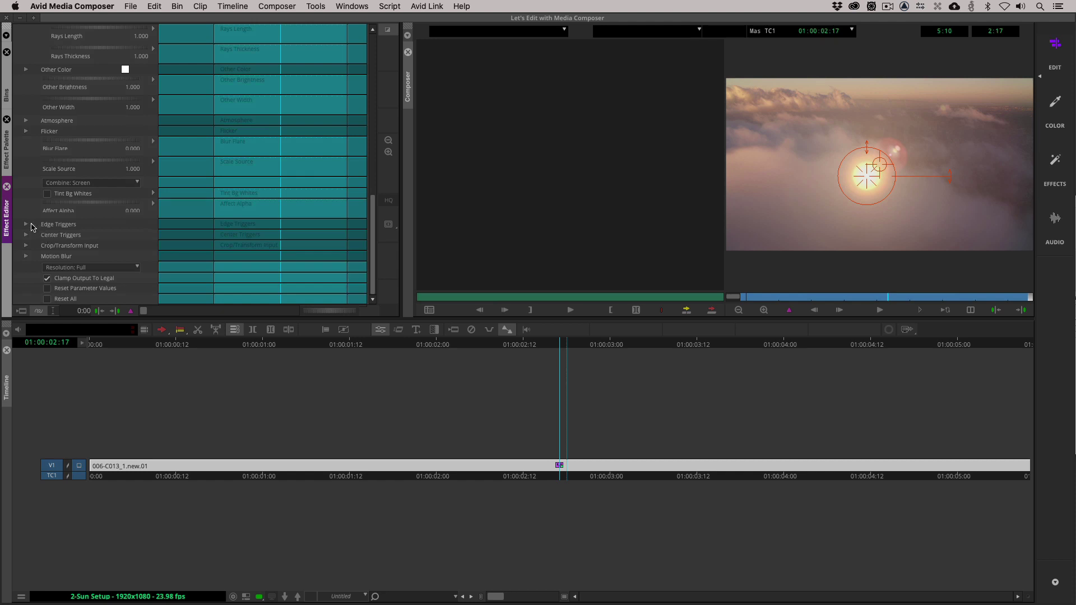
Turn on Show Edge Zones and try widening the Edge Width slider.
left_click(26, 225)
scroll(32, 202, "down", 6)
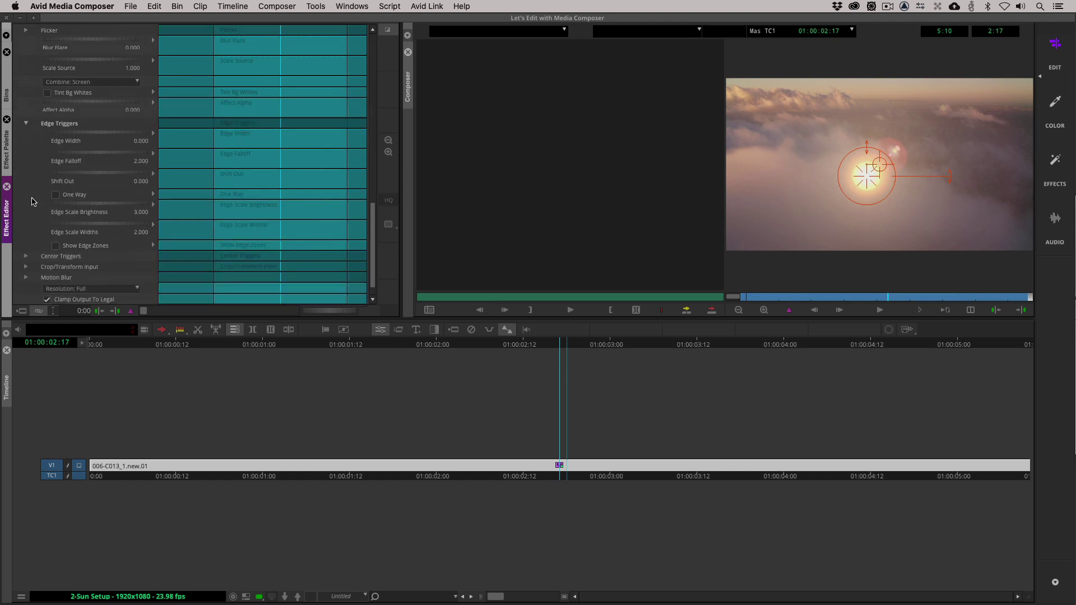
left_click(56, 245)
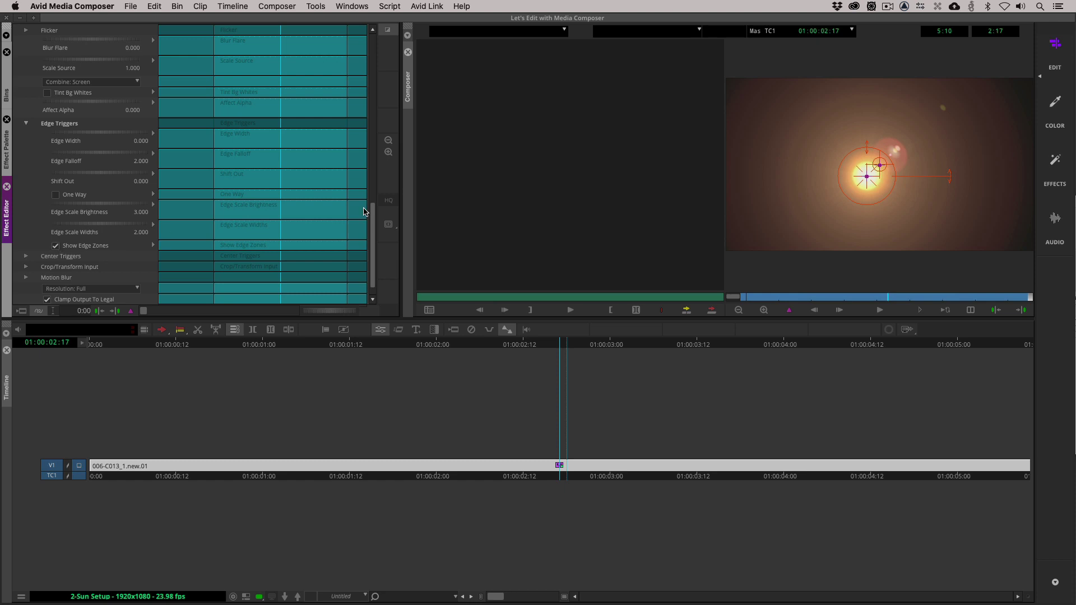
mouse_move(867, 178)
left_mouse_down()
mouse_move(1028, 126)
mouse_move(860, 162)
left_mouse_up()
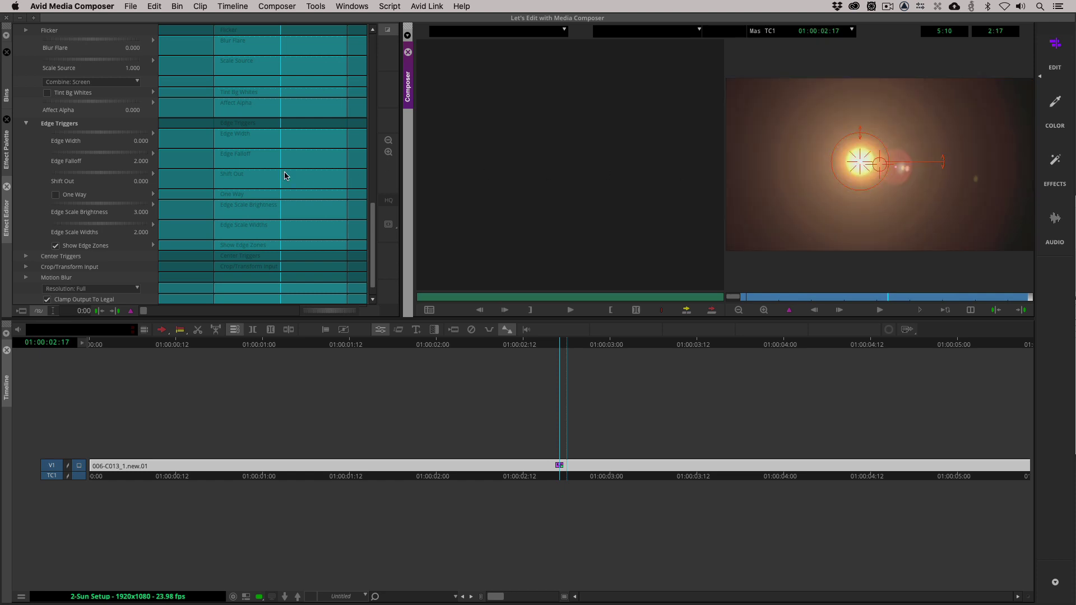
left_click(85, 136)
left_click_drag(85, 136, 128, 134)
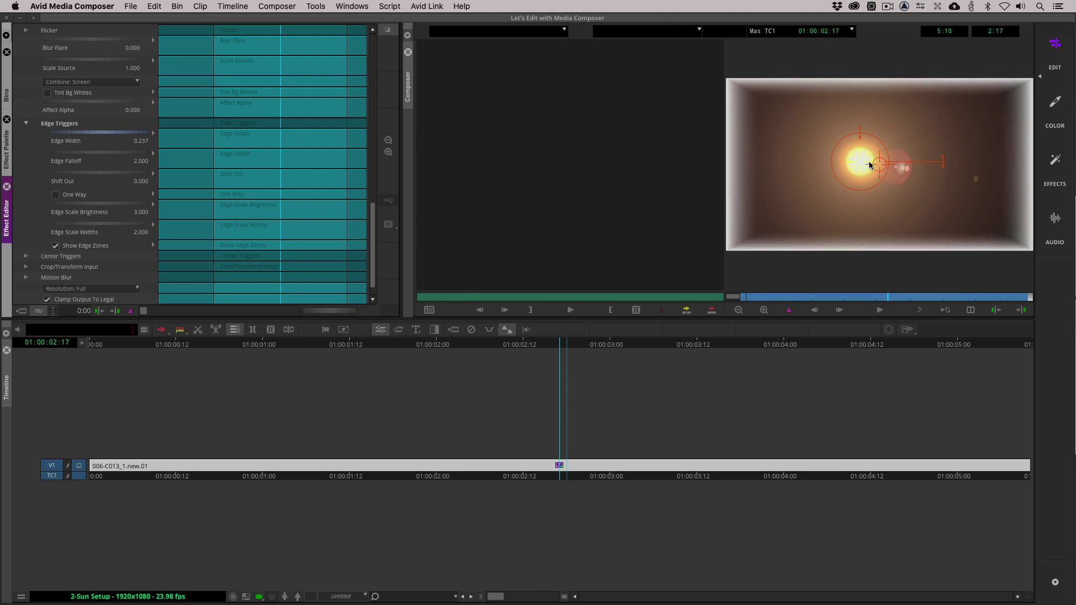
Reset Edge Width to 0, hide edge zones, and drag the flare to the top-right corner.
left_click_drag(861, 163, 1000, 148)
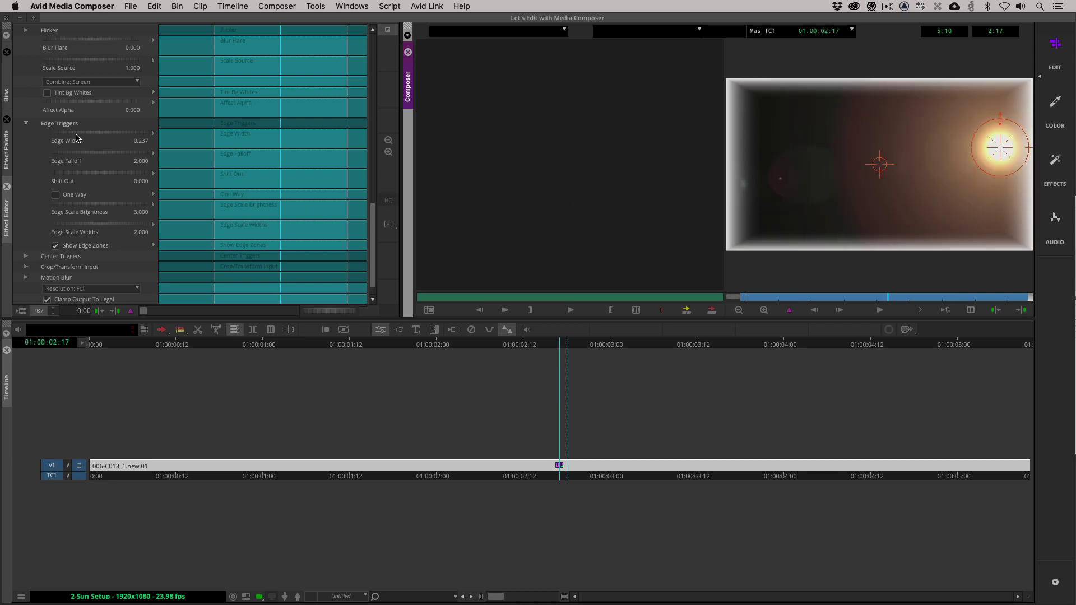
left_click_drag(121, 136, 20, 148)
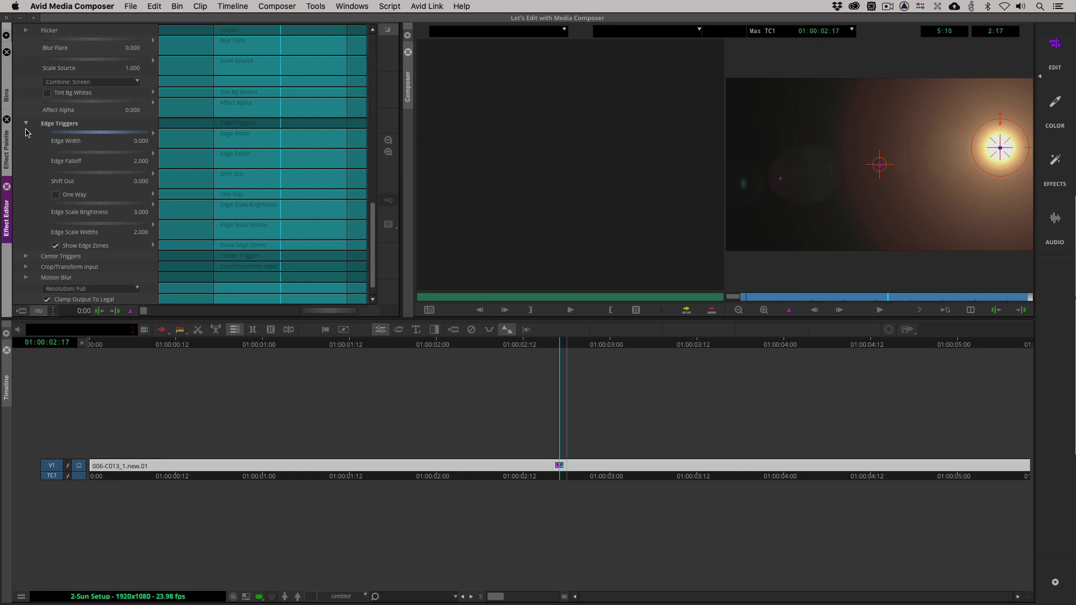
left_click(26, 124)
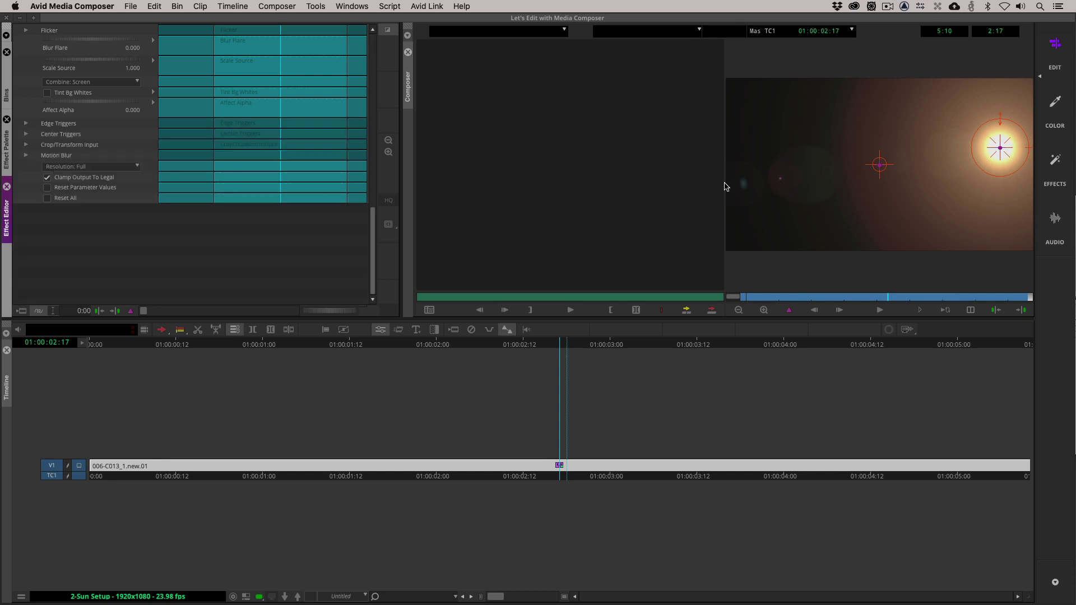
left_click(25, 123)
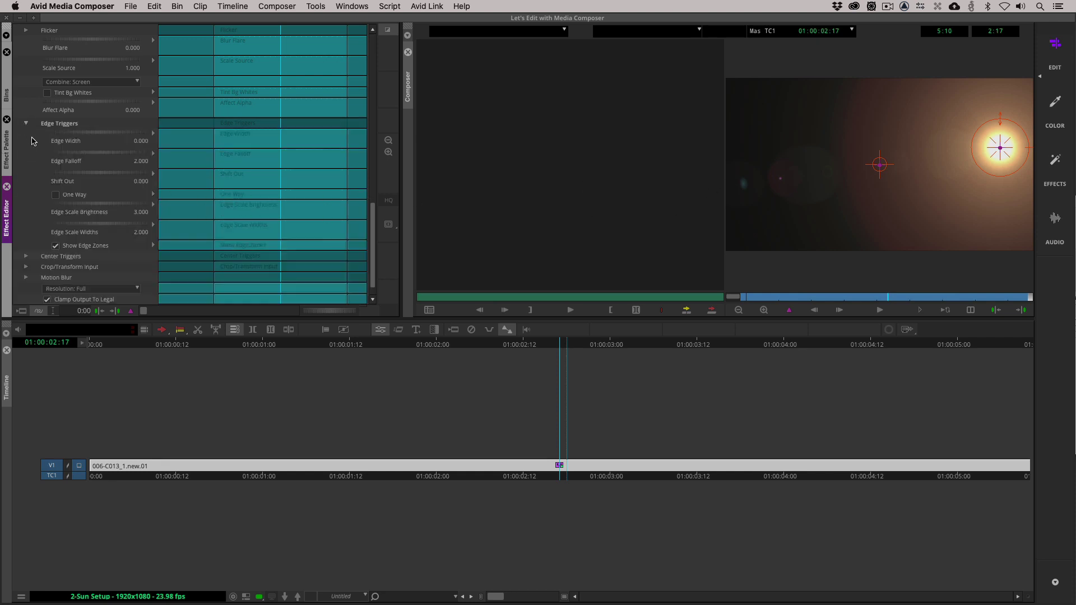
left_click(57, 246)
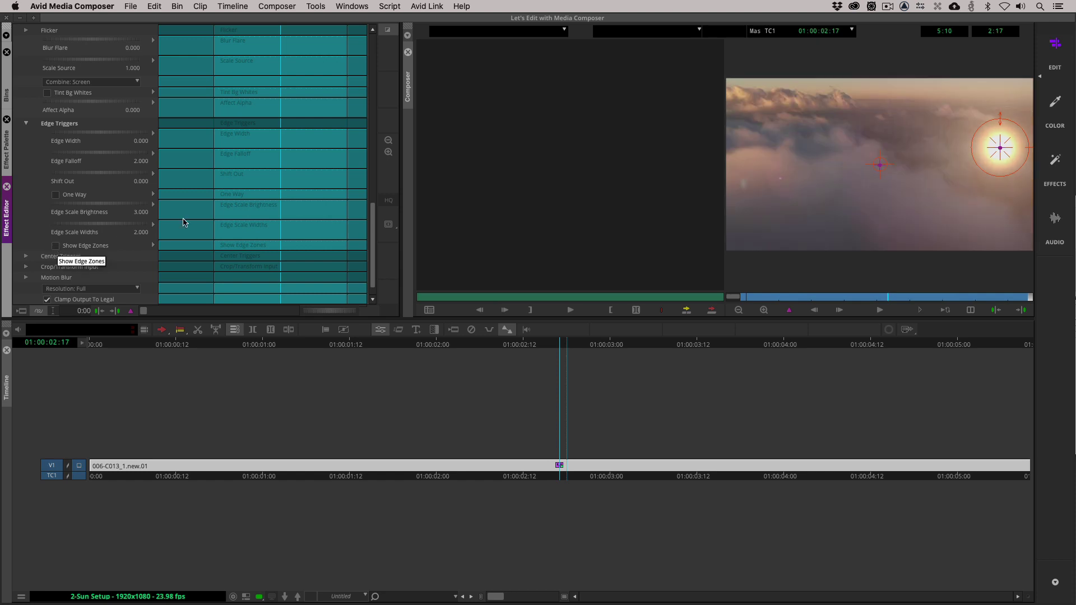
left_click_drag(998, 150, 1028, 86)
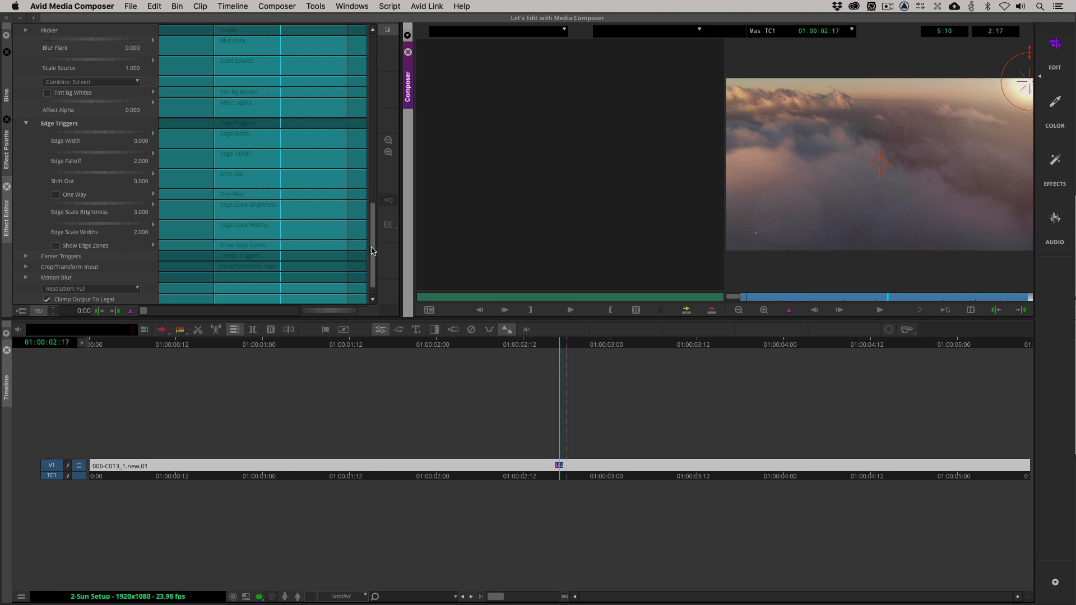
Keyframe Pivot XY at the clip start and move the pivot lower right at the end.
left_click_drag(371, 246, 372, 79)
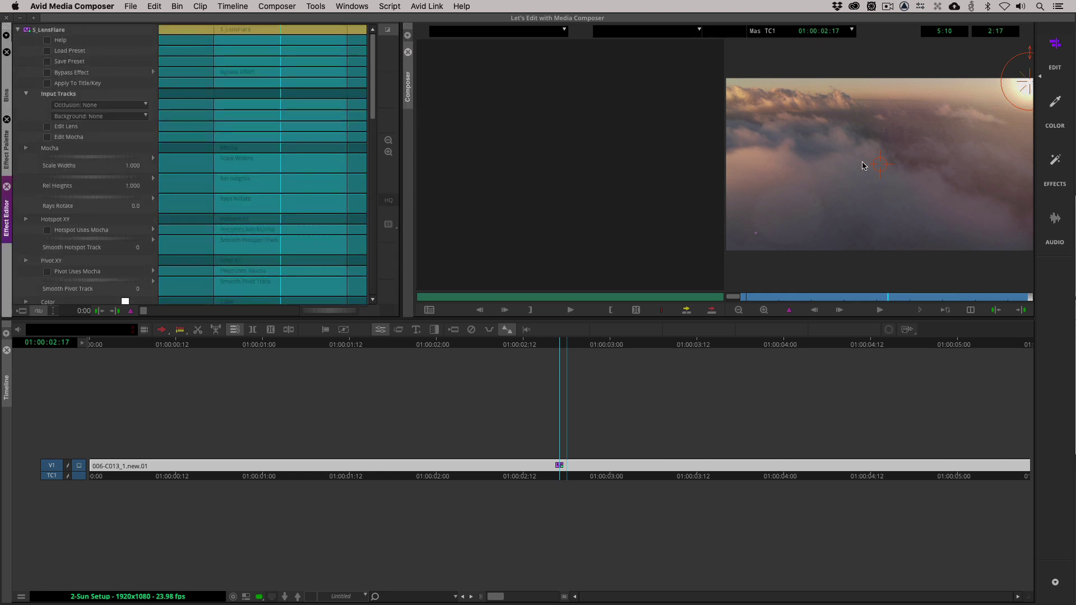
left_click_drag(878, 170, 868, 118)
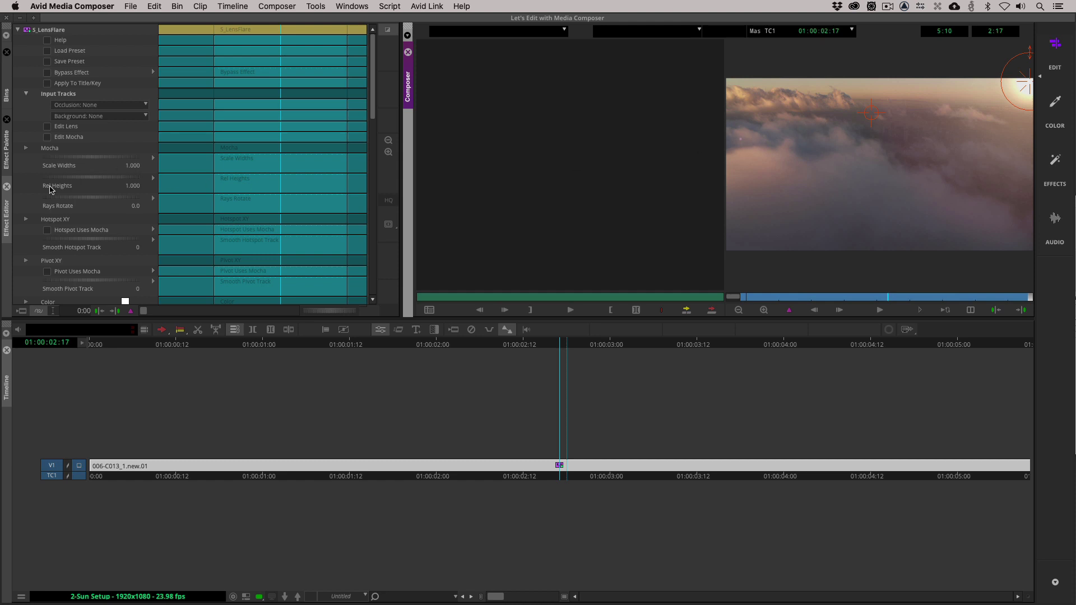
left_click(190, 185)
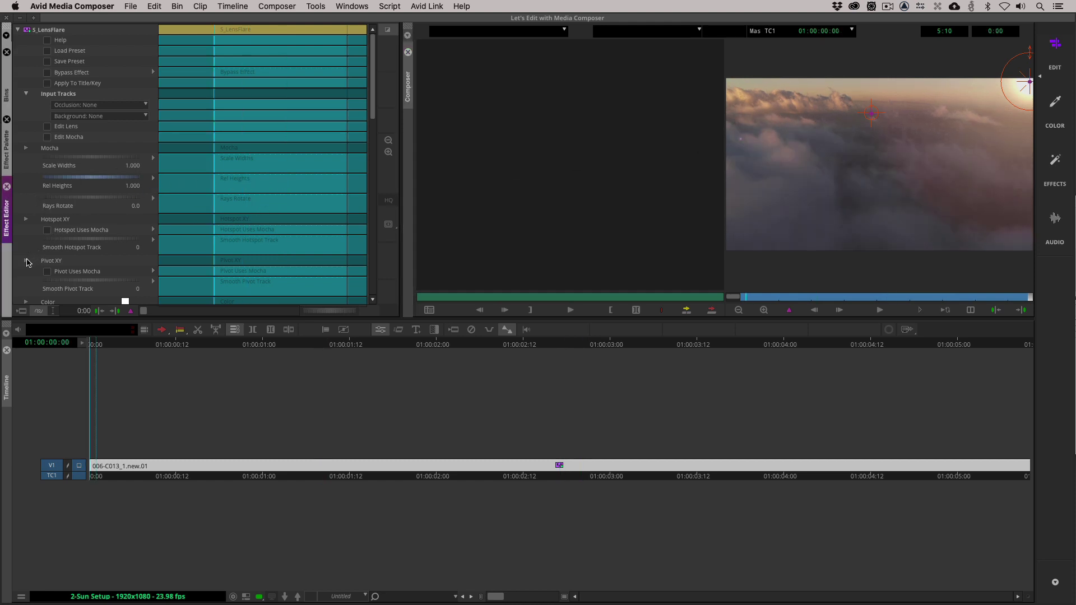
right_click(229, 261)
left_click(236, 268)
key("End")
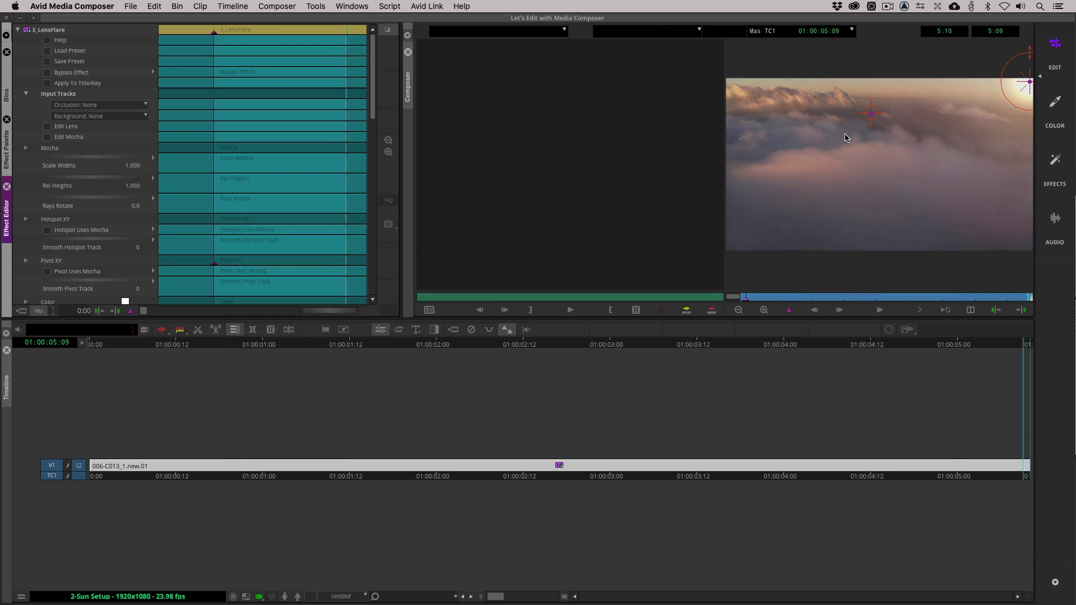
left_click_drag(872, 113, 991, 156)
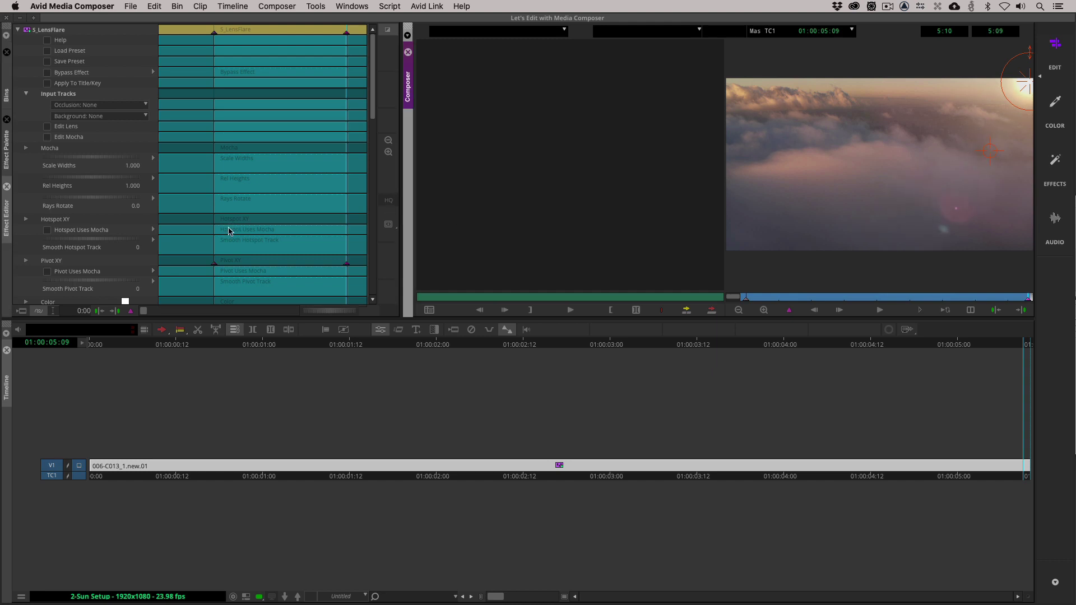
mouse_move(975, 298)
left_mouse_down()
mouse_move(740, 308)
mouse_move(1003, 309)
mouse_move(773, 311)
mouse_move(978, 306)
left_mouse_up()
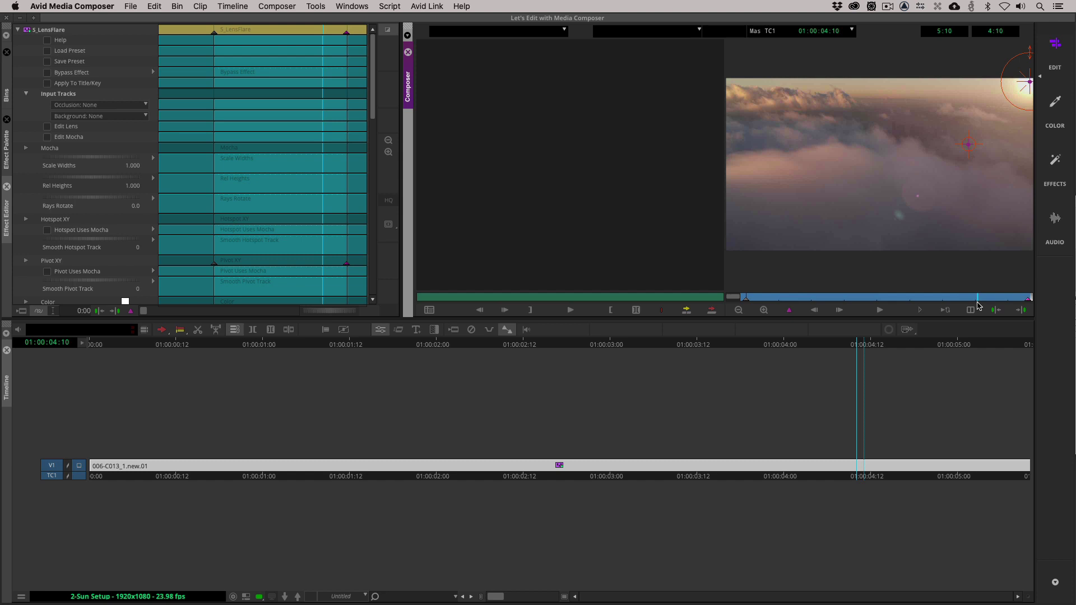
Load 3-Mocha Track Final from the Bins and scrub through its tracked red city flare.
left_click(7, 100)
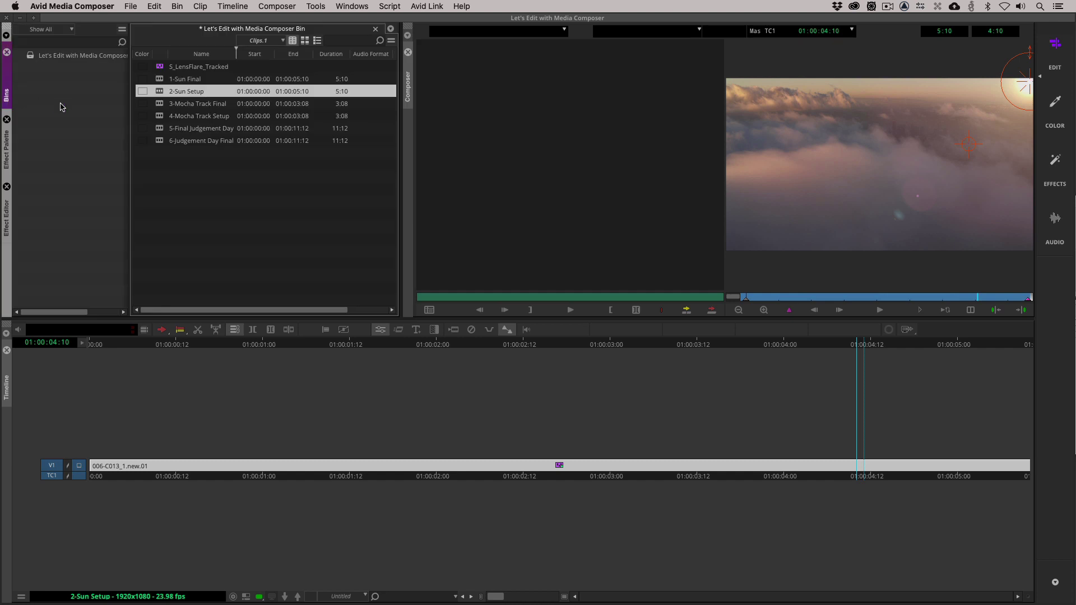
double_click(158, 105)
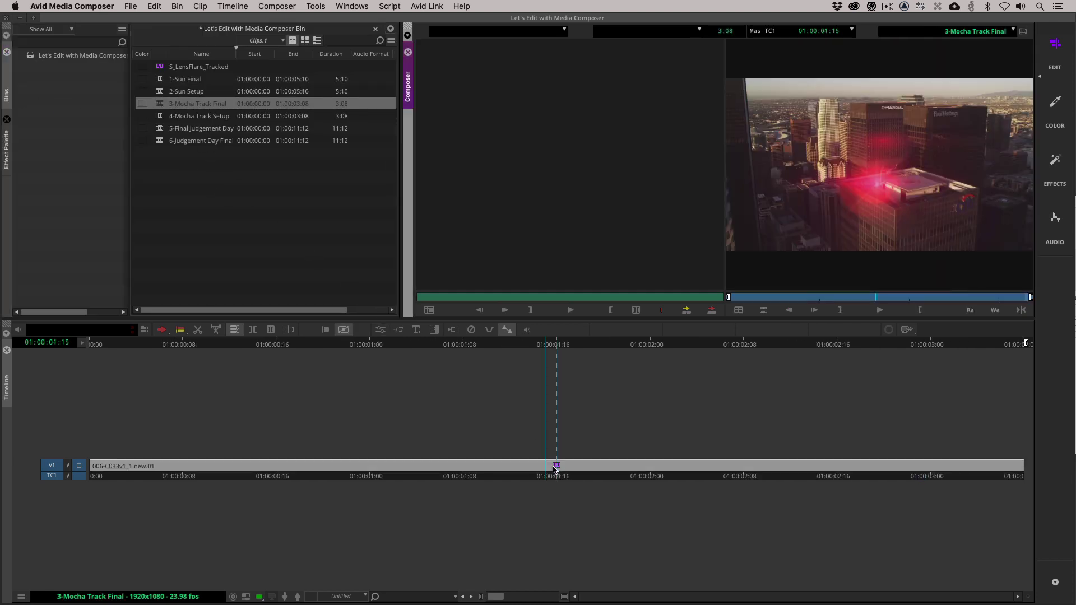
left_click_drag(552, 470, 264, 426)
left_click_drag(353, 424, 300, 601)
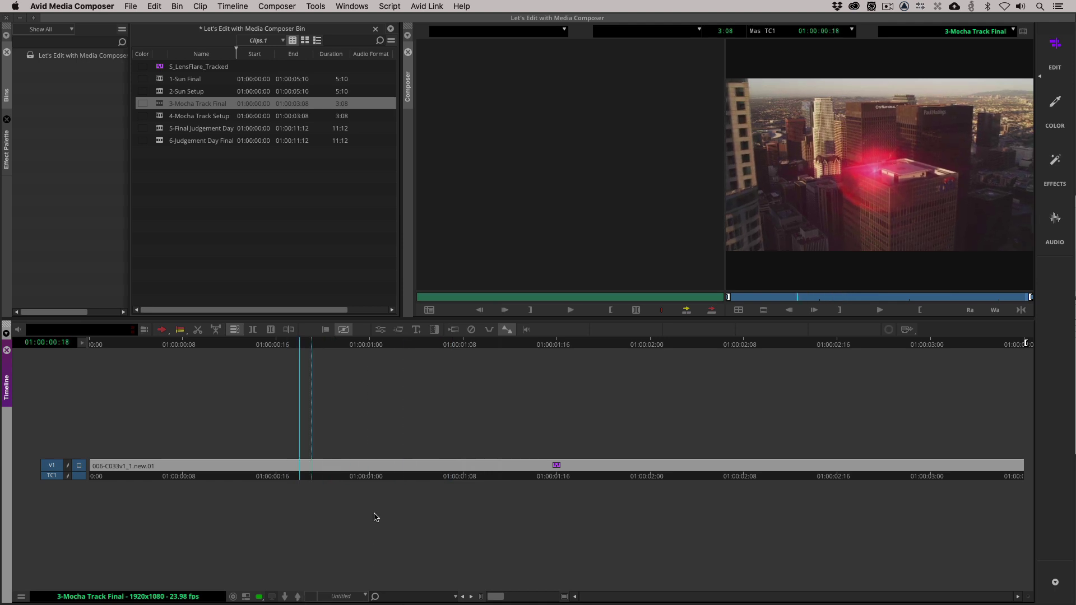
left_click(216, 214)
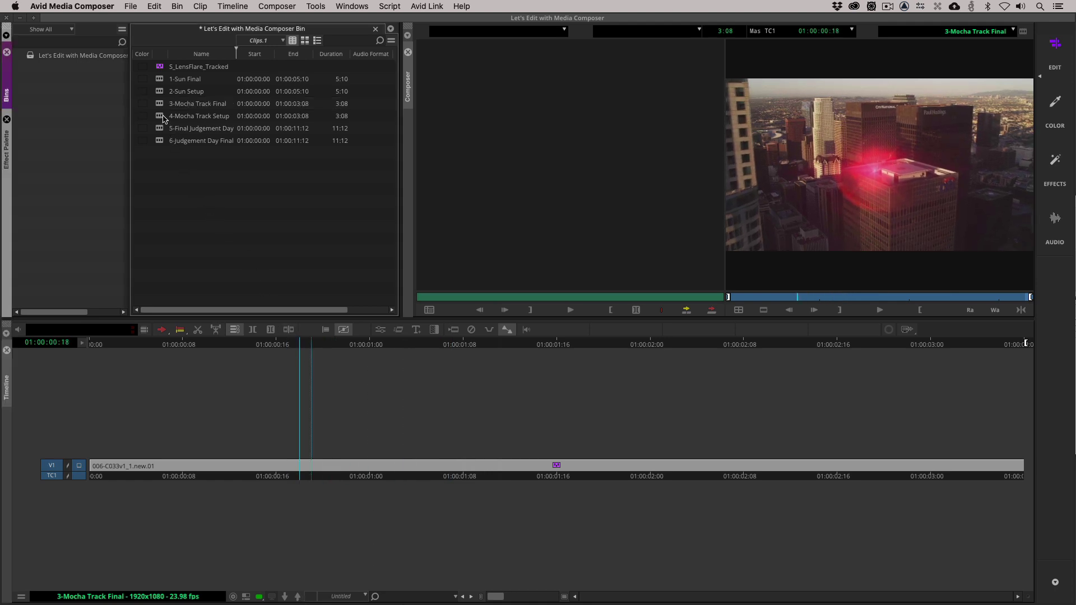
Load the 4-Mocha Track Setup sequence, drop S_LensFlare on its V1 city clip and show its settings.
double_click(164, 119)
left_click(543, 473)
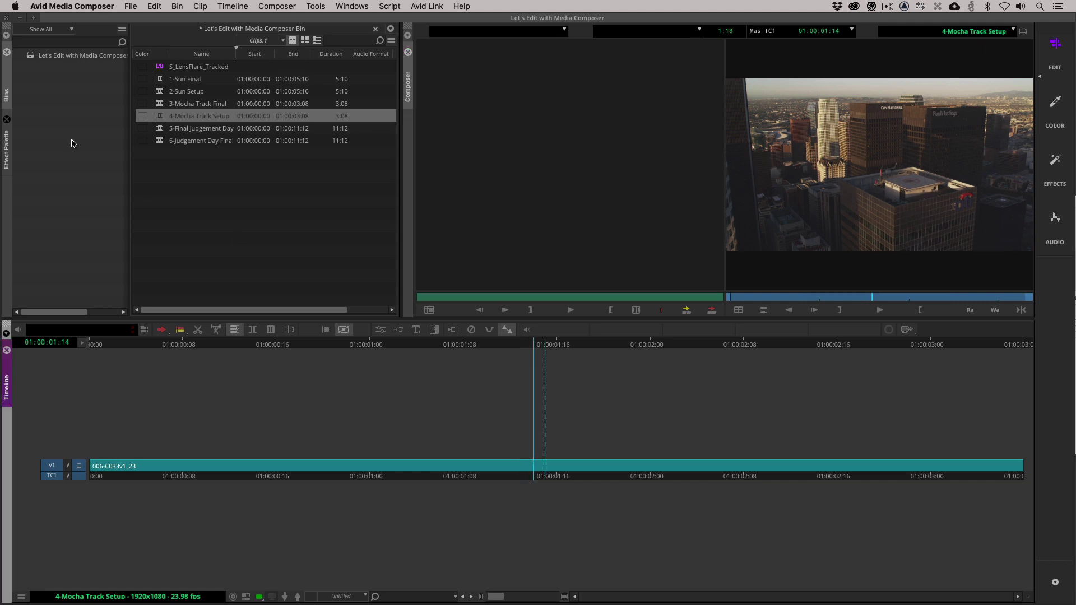
key("super+8")
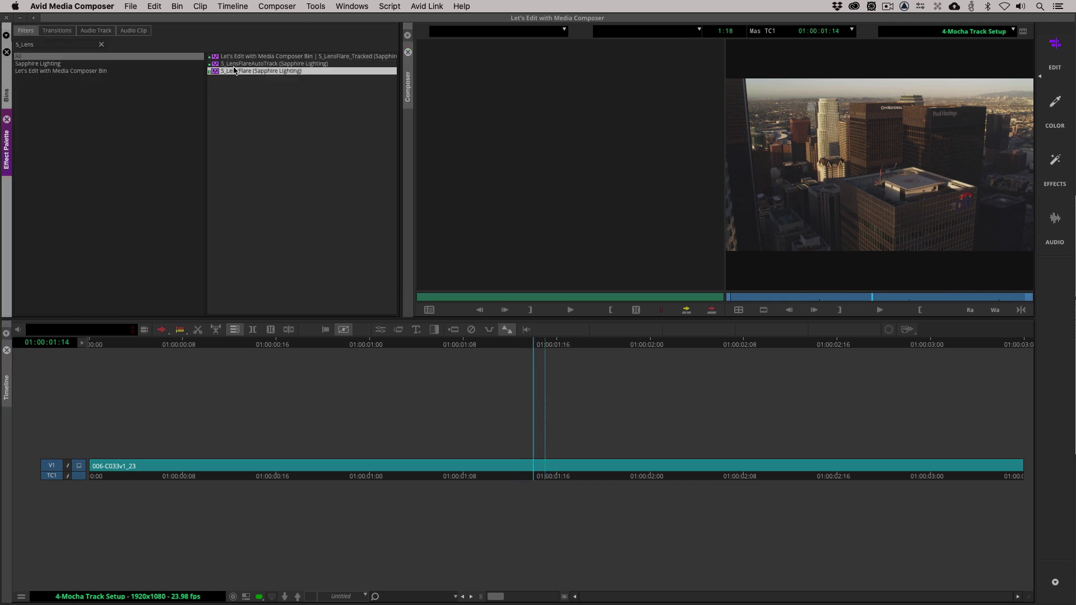
left_click_drag(380, 185, 524, 467)
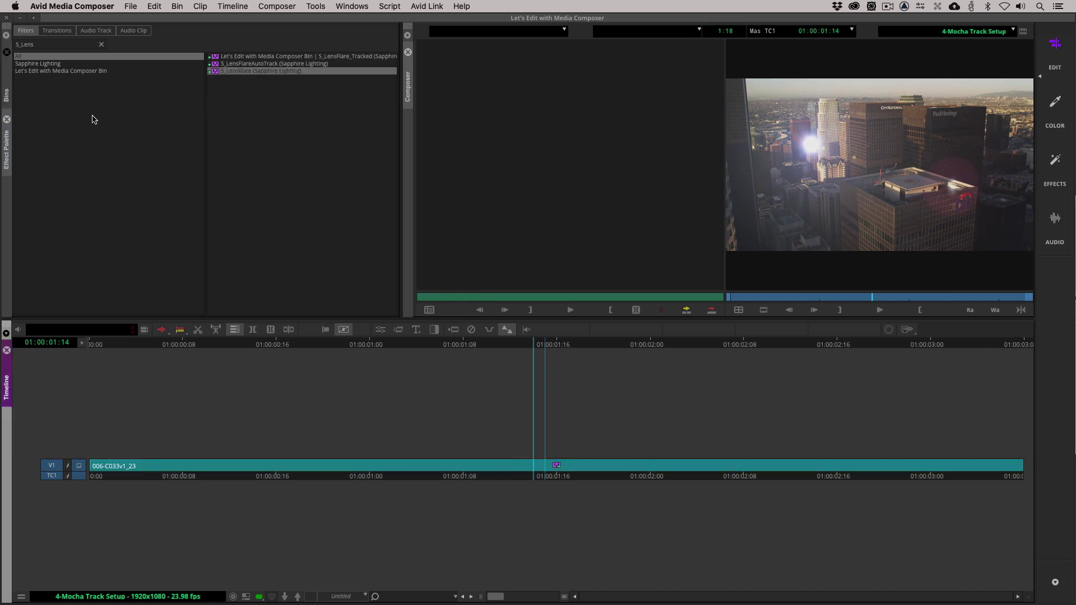
key("super+8")
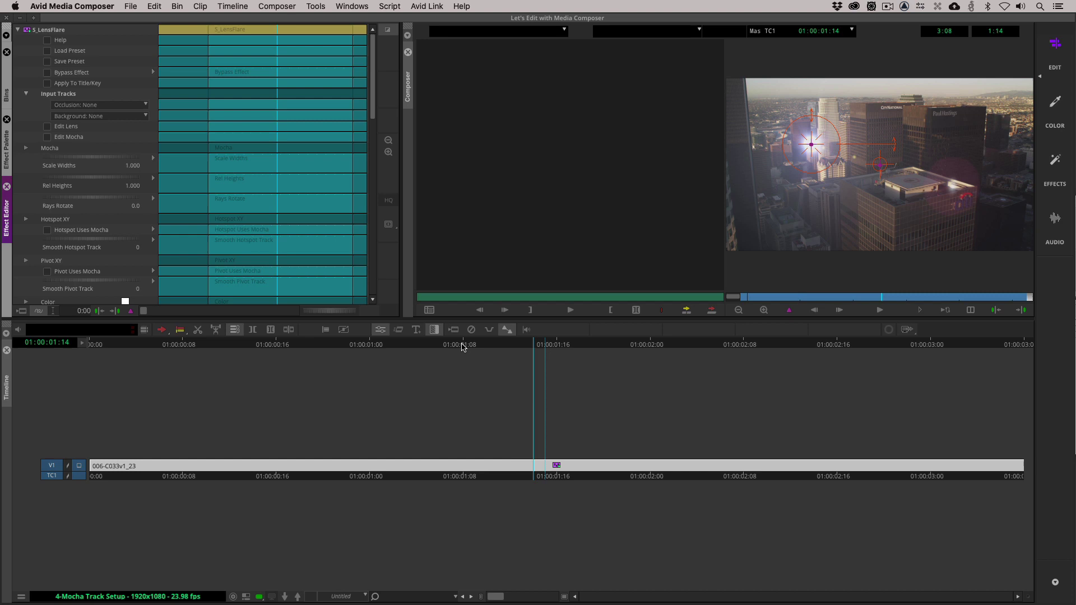
Launch Mocha for the flare, hide the Pivot tracking layer and select the Hotspot layer.
left_click(70, 139)
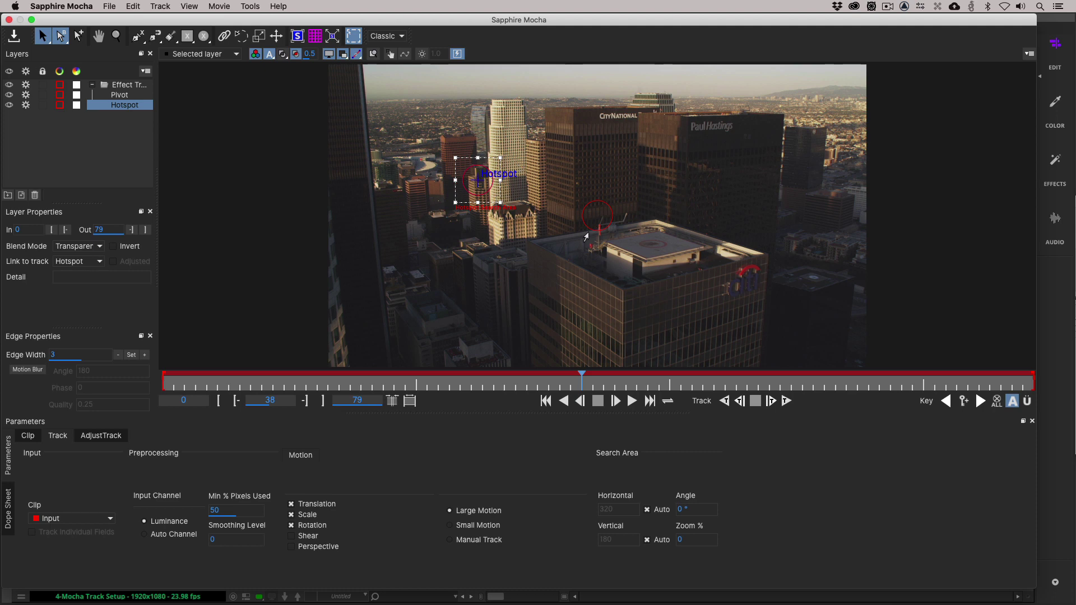
left_click(587, 235)
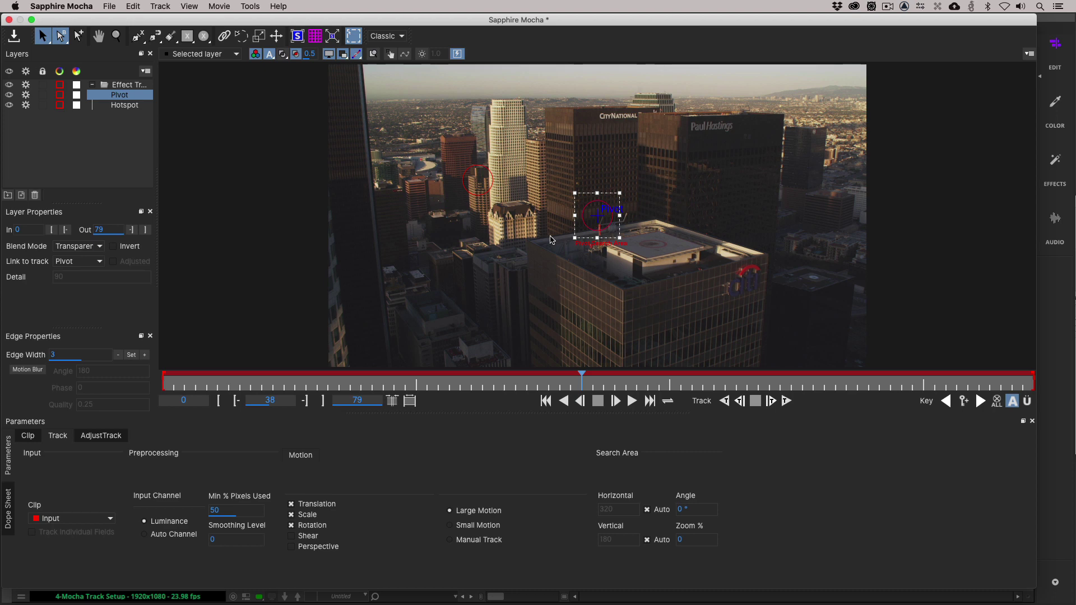
left_click(480, 195)
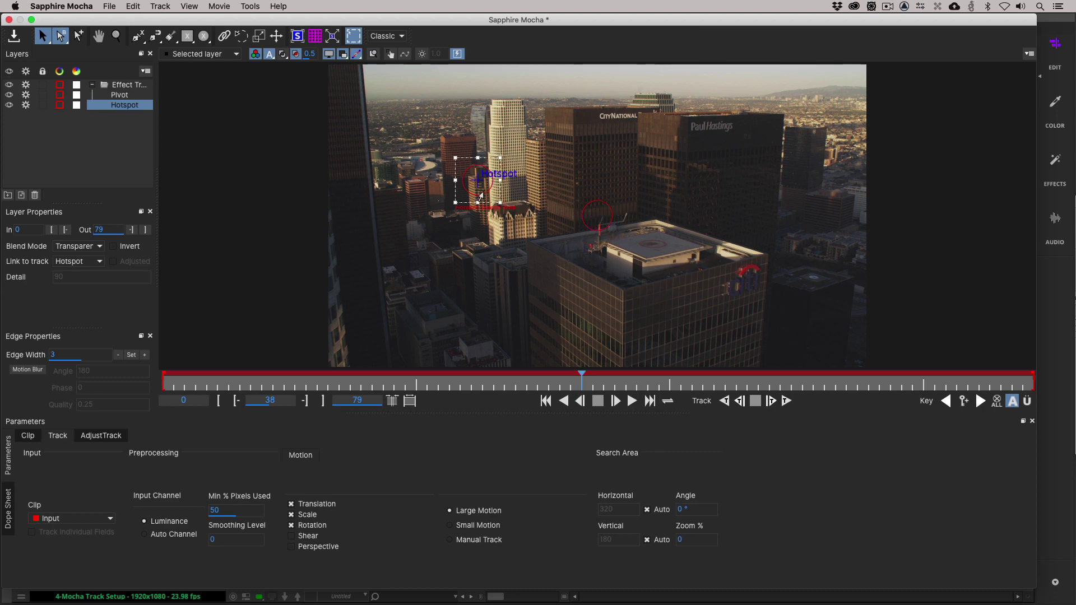
left_click(584, 222)
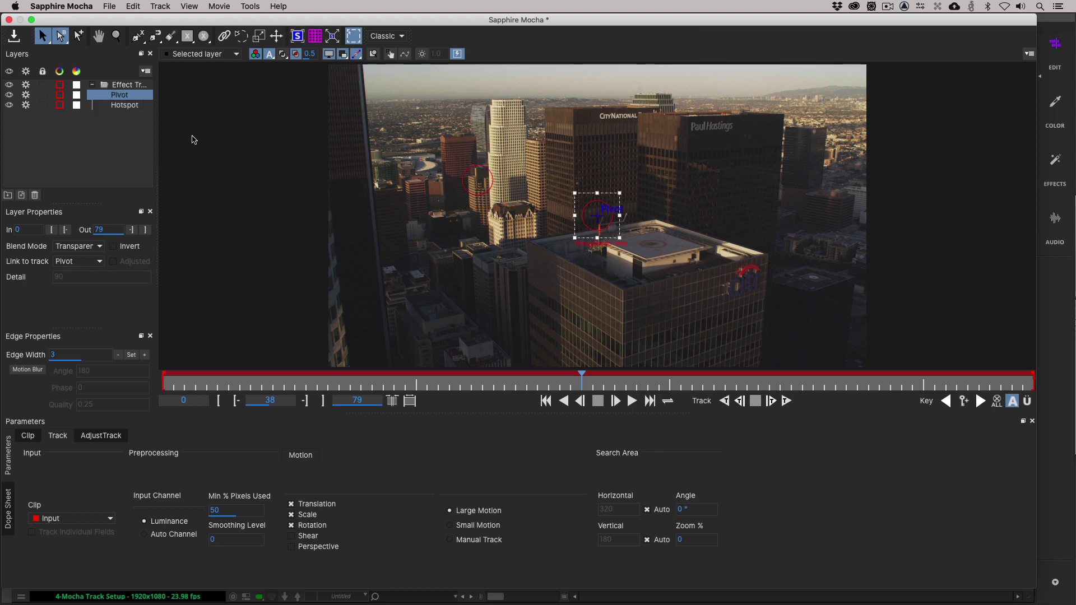
left_click(26, 95)
left_click(8, 95)
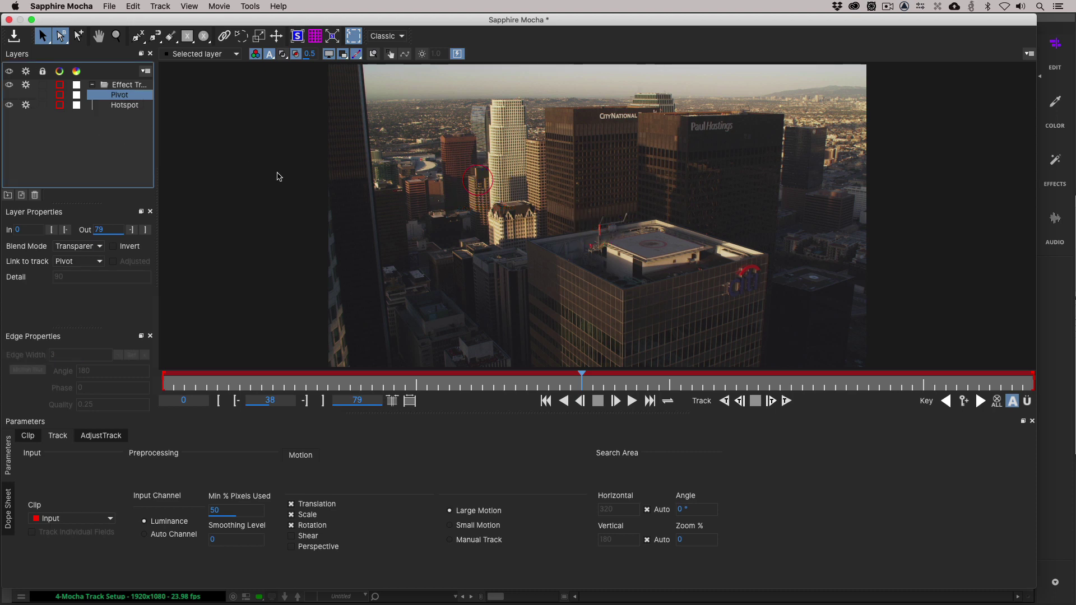
left_click(469, 198)
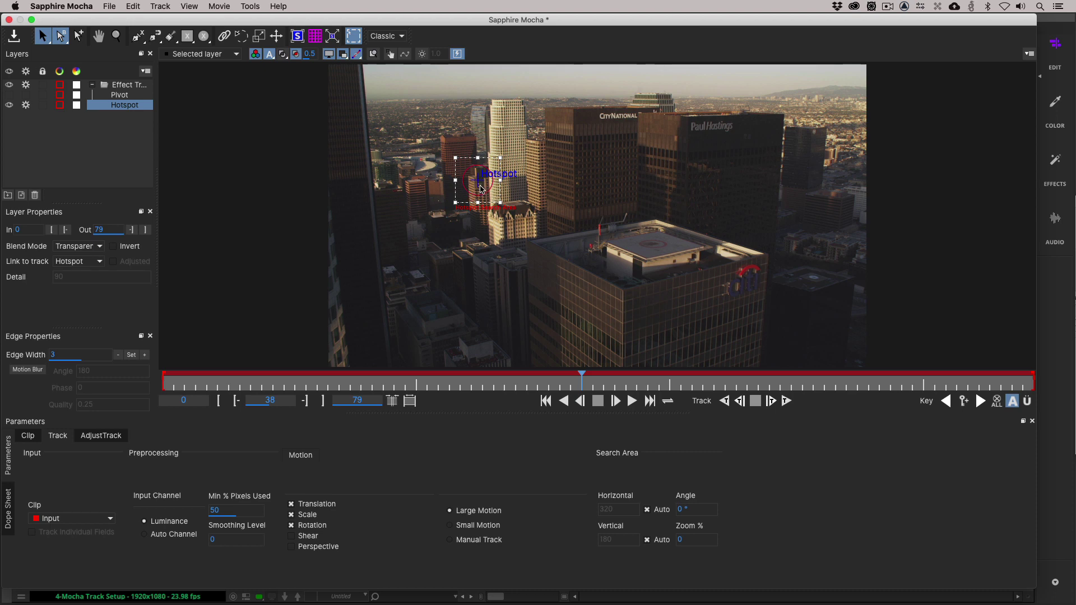
Try moving the Hotspot track onto the right rooftop, undo it, and close Mocha without saving.
left_click_drag(486, 168, 612, 219)
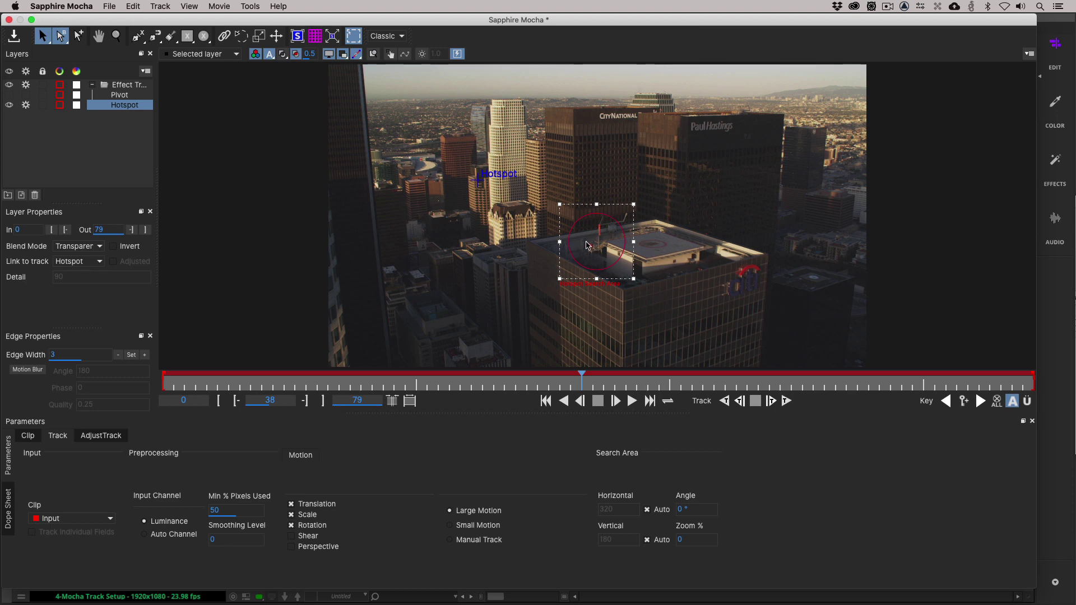
left_click_drag(478, 178, 529, 206)
key("super+z")
left_click(9, 20)
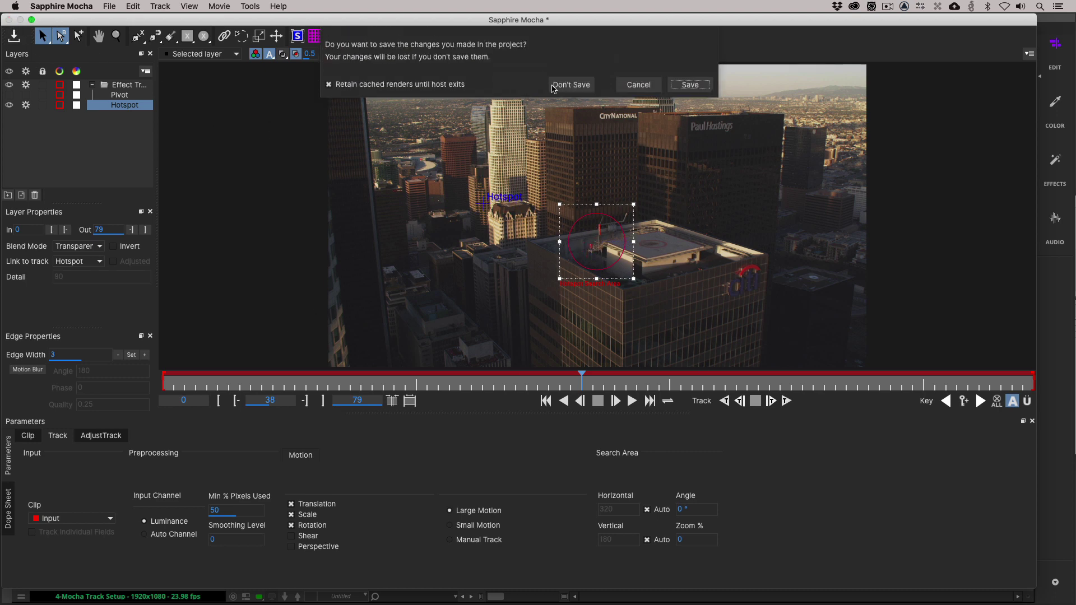
left_click(570, 85)
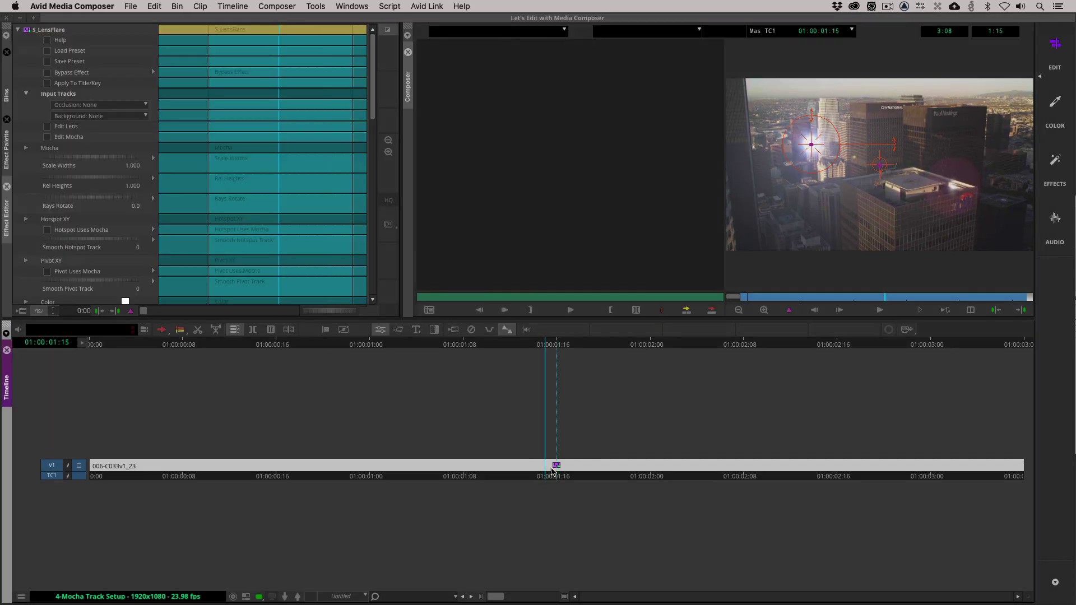
Drop S_LensFlare_Tracked on the V1 city clip, park at 01:00:01:14 and open its parameters.
left_click(5, 89)
left_click_drag(160, 68, 505, 458)
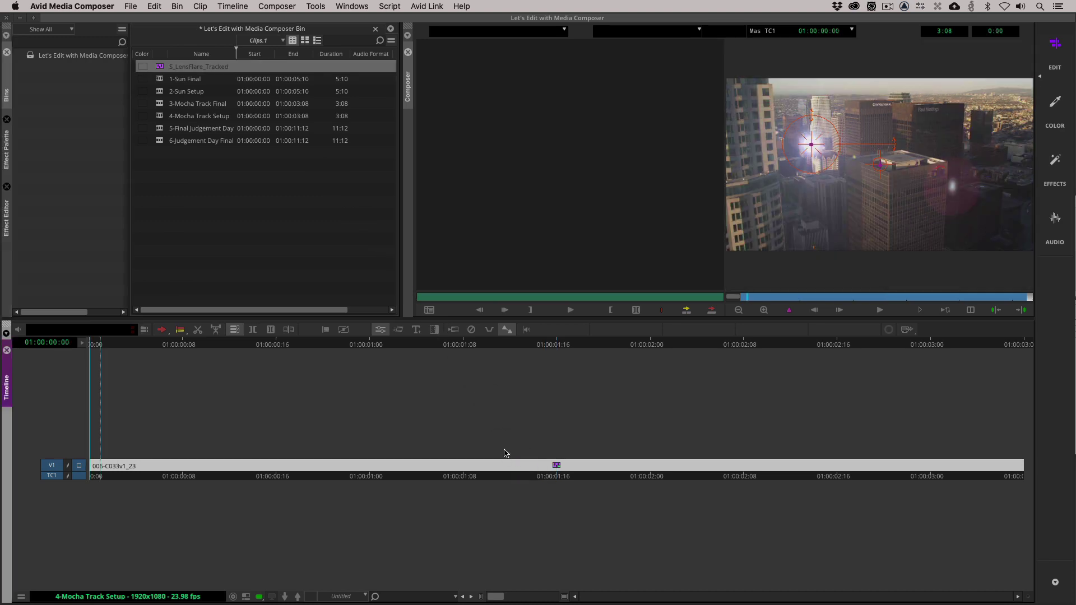
left_click(568, 467)
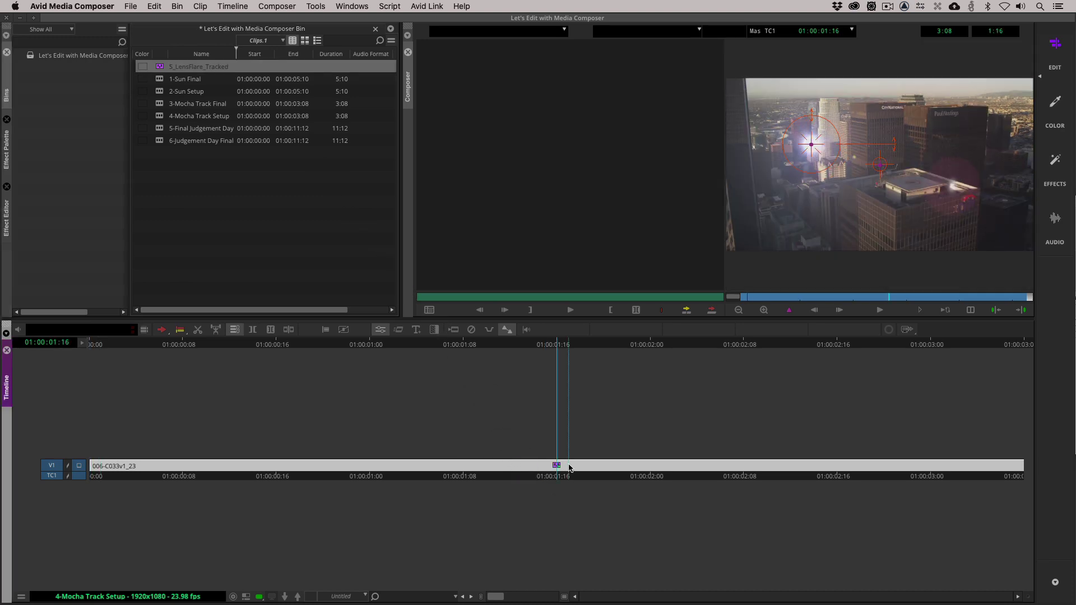
left_click(540, 472)
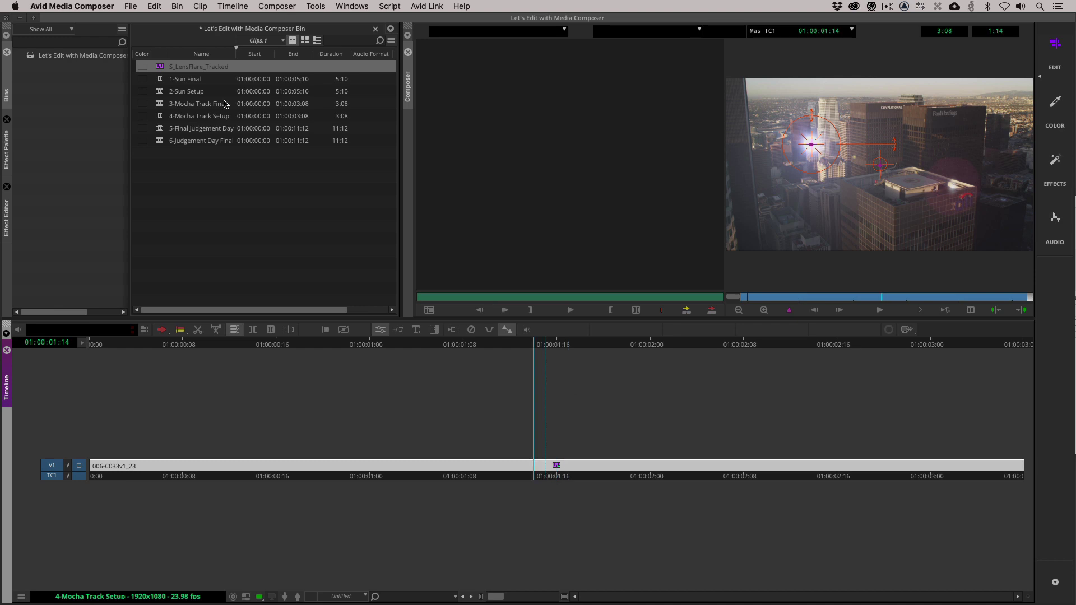
left_click(530, 467)
left_click(344, 329)
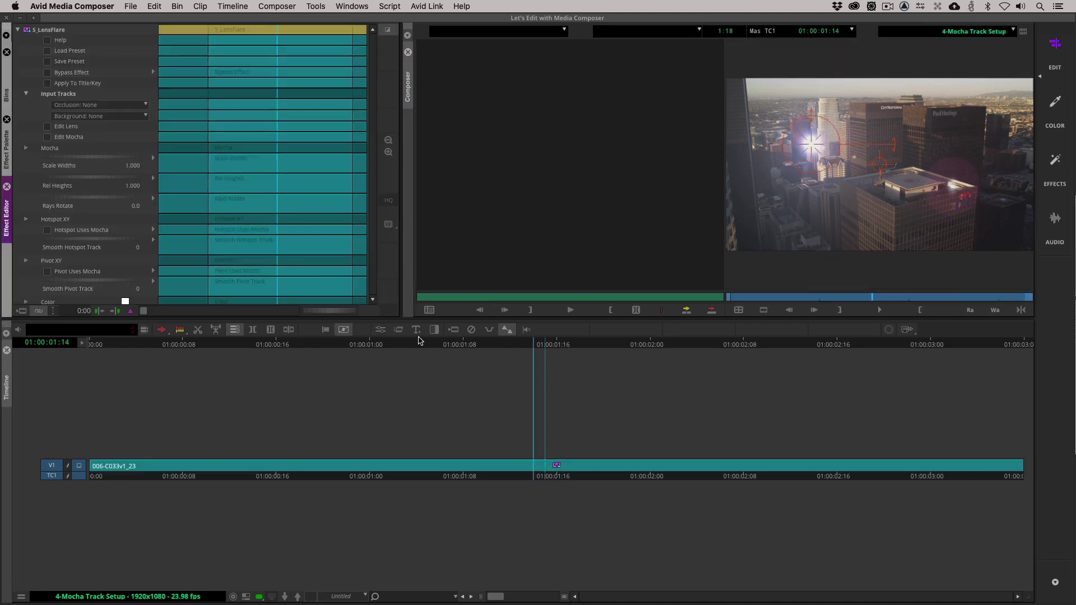
left_click(55, 137)
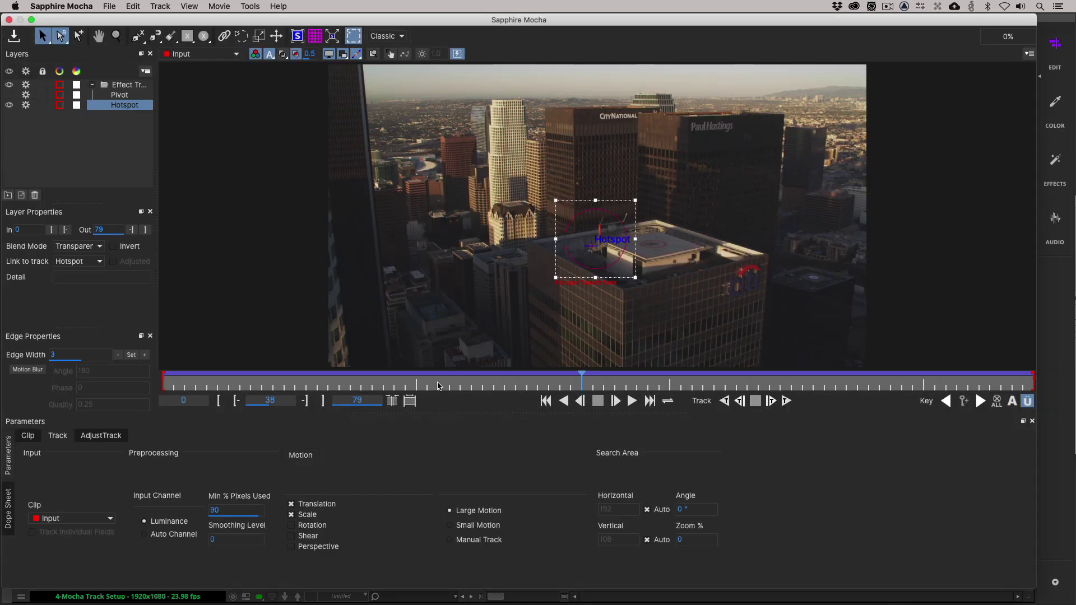
left_click(383, 386)
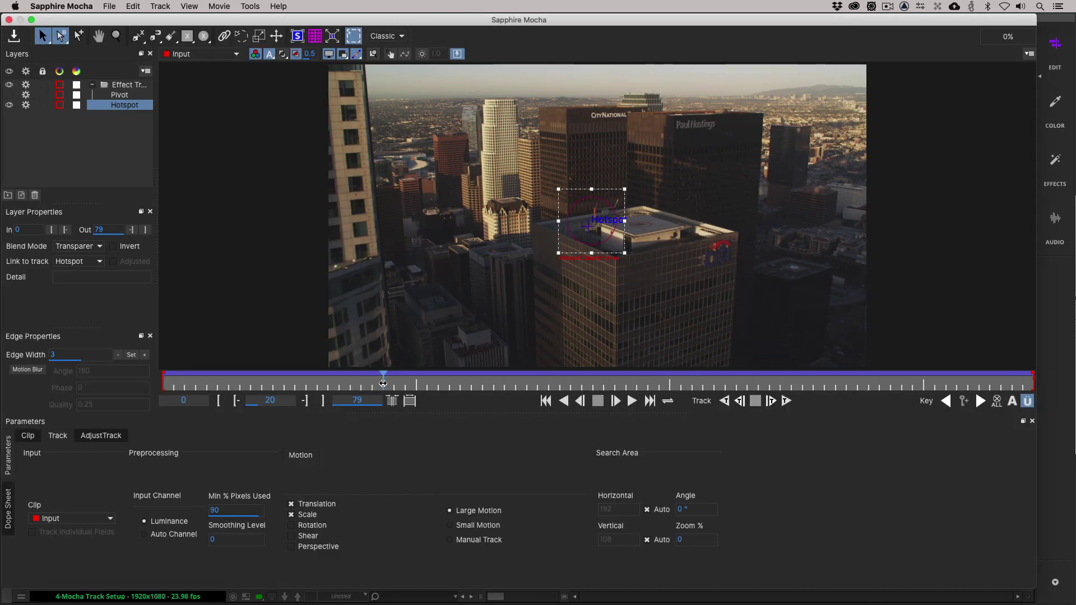
mouse_move(342, 384)
left_mouse_down()
mouse_move(314, 385)
mouse_move(361, 384)
left_mouse_up()
left_click_drag(273, 370, 122, 365)
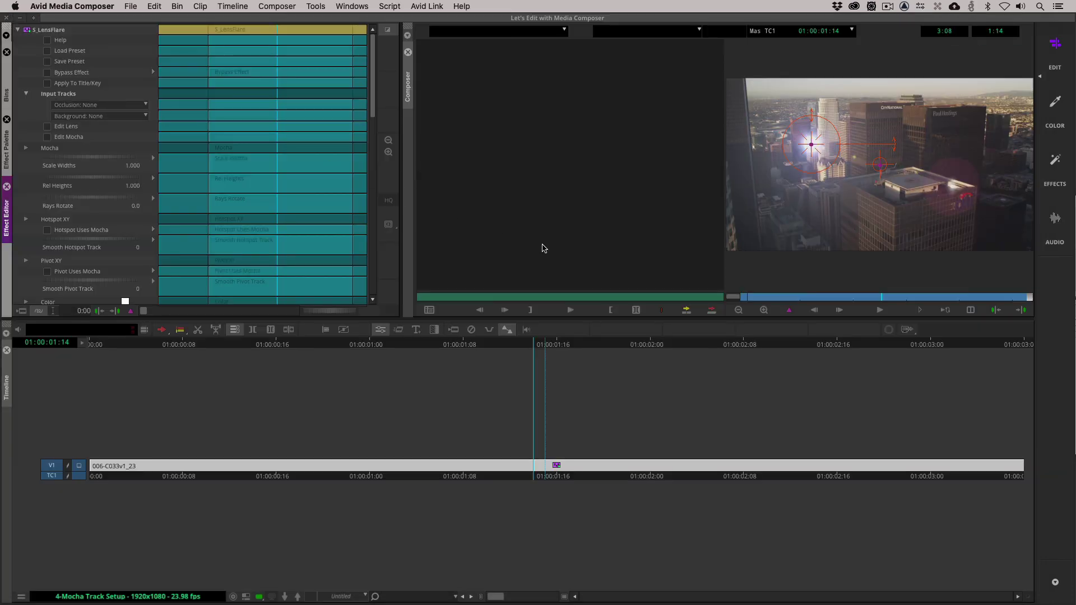
Scrub the shot, then load the Car Rear Light preset from the preset browser for a red flare.
left_click_drag(766, 300, 728, 312)
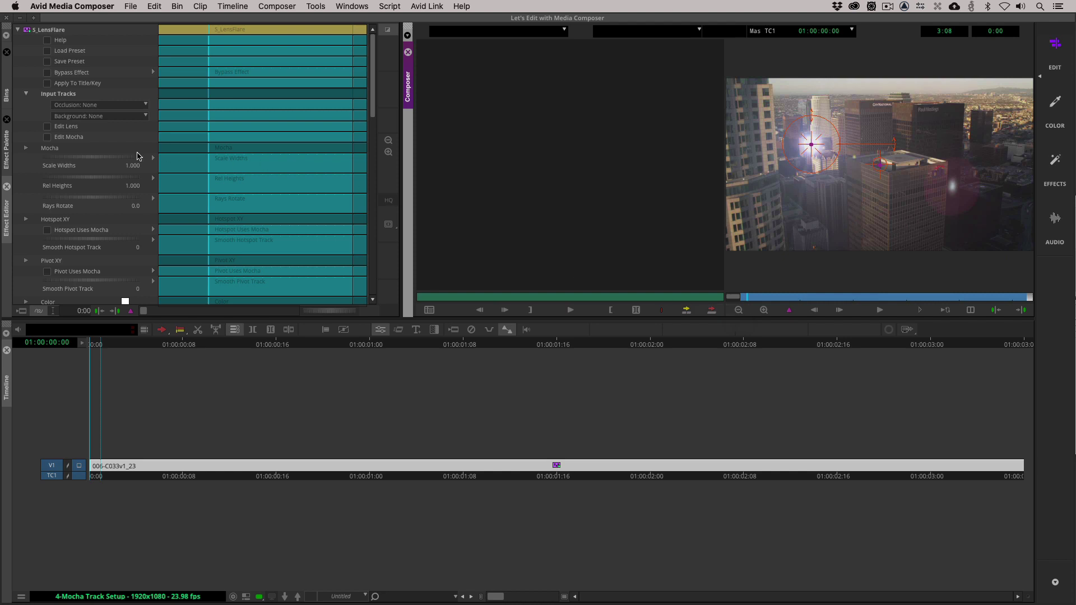
left_click(65, 51)
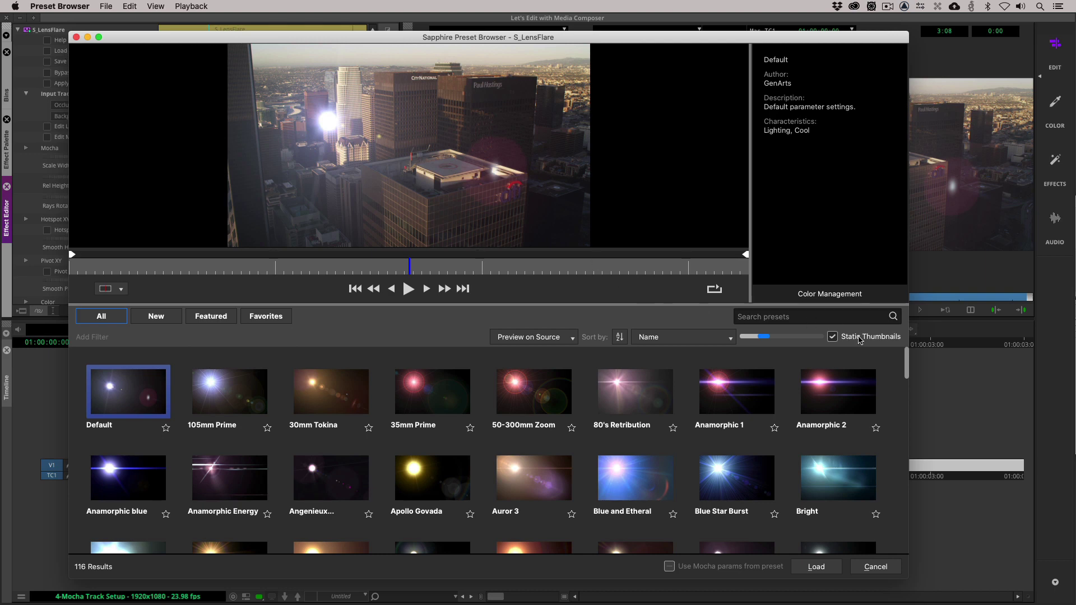
left_click_drag(908, 370, 906, 402)
left_click(250, 437)
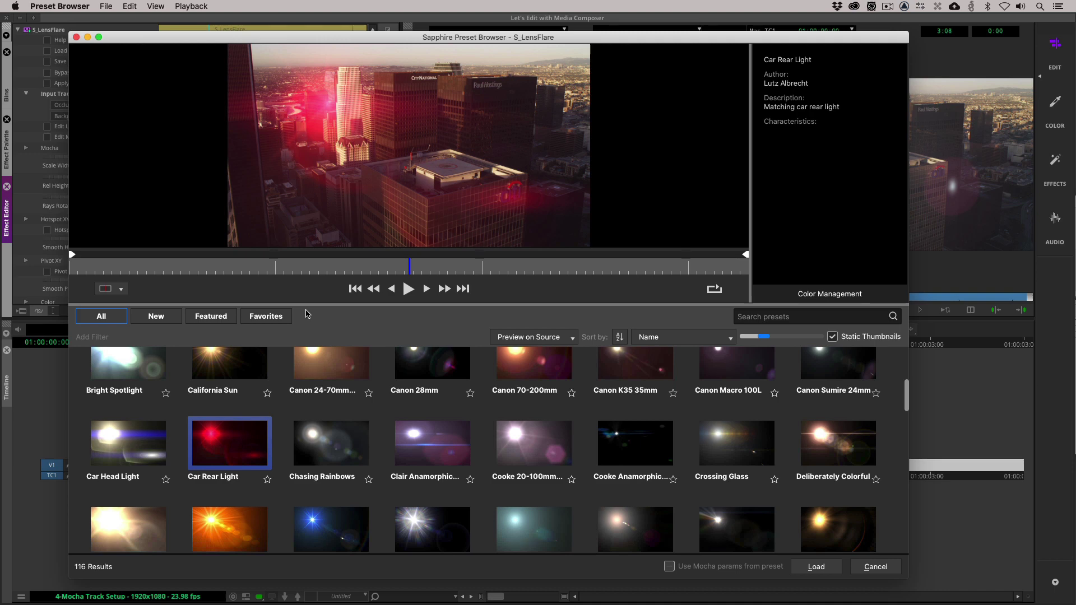
left_click(822, 564)
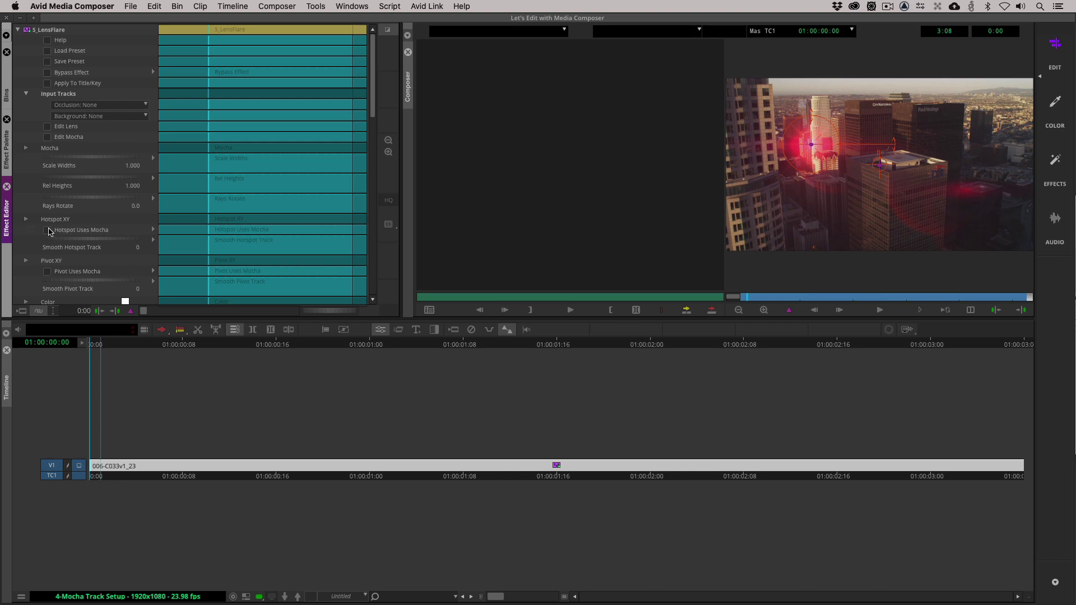
Enable Hotspot Uses Mocha, leave Effect Mode and scrub to see the red flare track the rooftop.
left_click(48, 231)
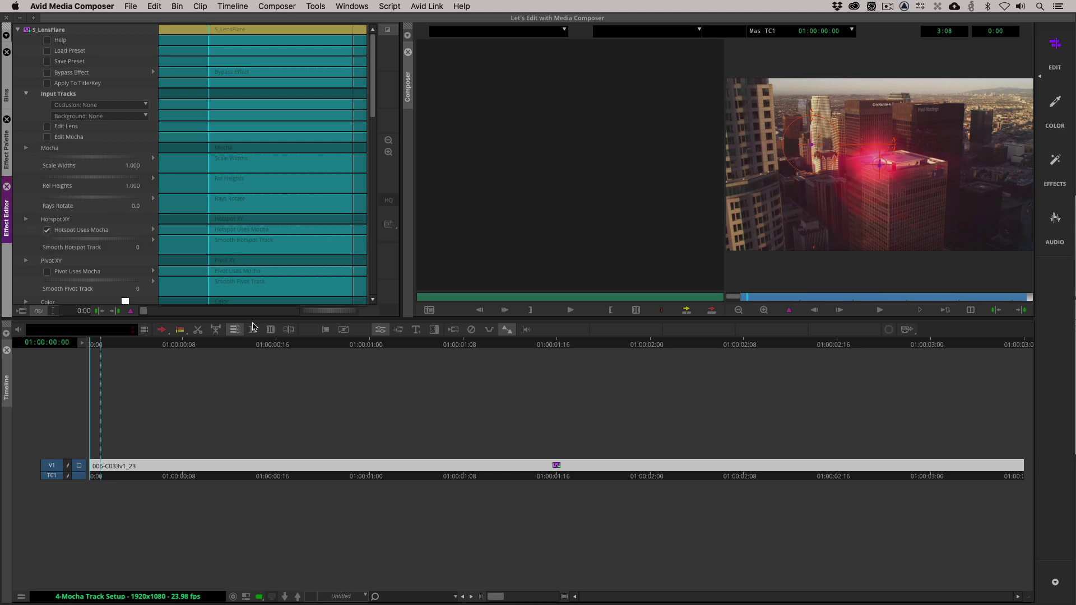
left_click(761, 298)
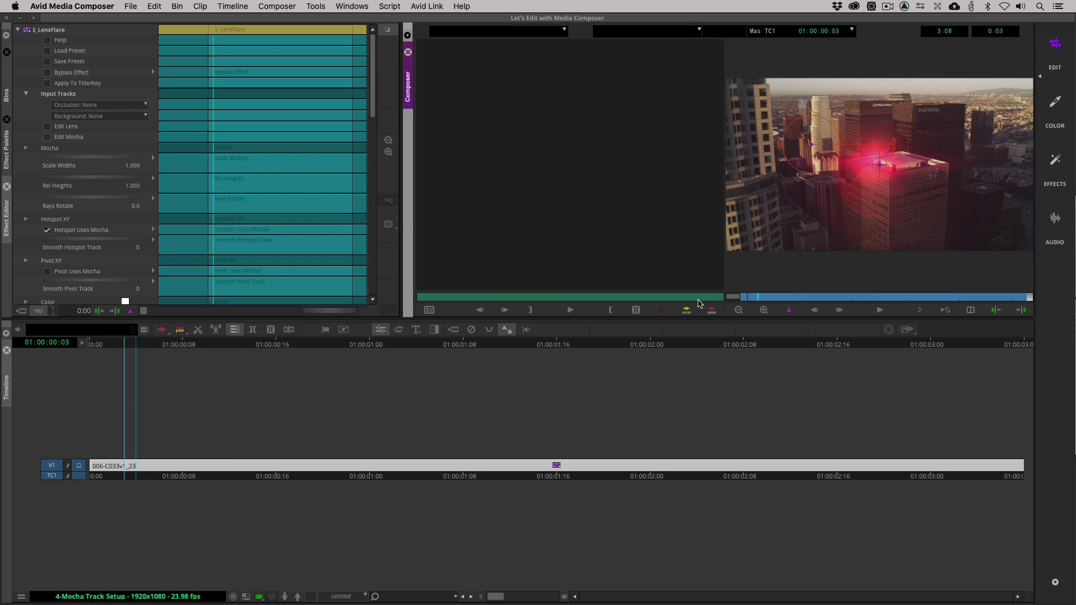
left_click(756, 298)
key("super+8")
left_click(803, 301)
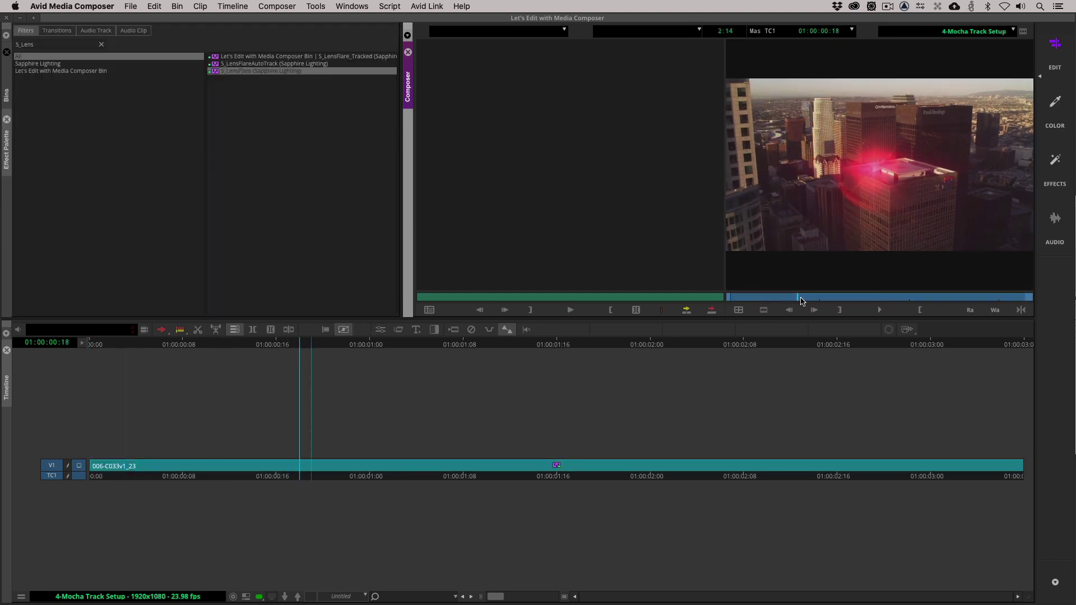
left_click_drag(802, 301, 644, 311)
Preview the finished 5-Final Judgement Day title, then load 6-Judgement Day Final parked at 01:00:05:12.
left_click(7, 95)
left_click(208, 178)
double_click(179, 129)
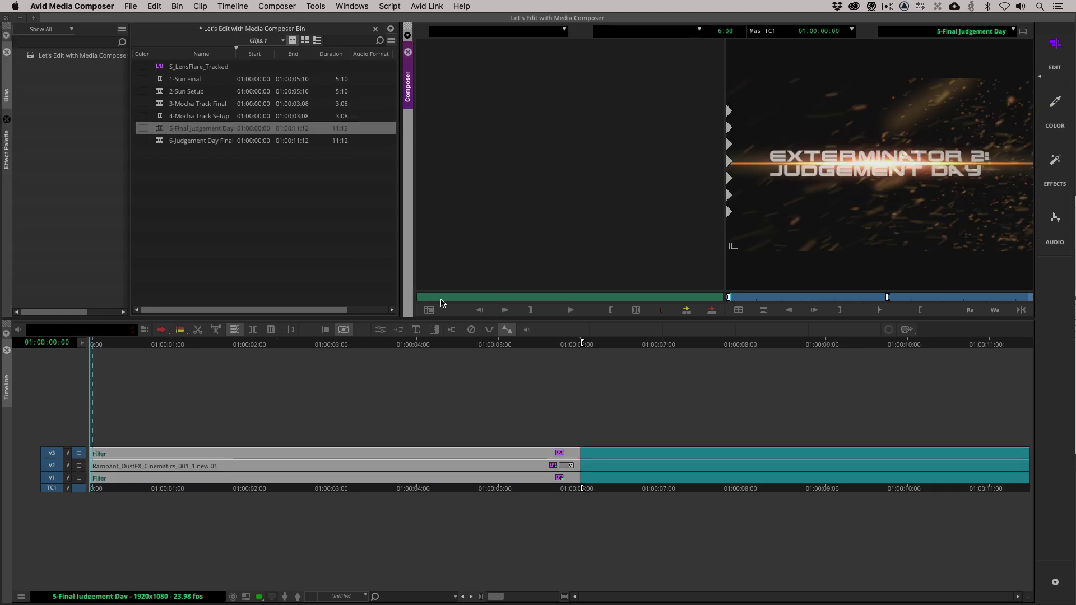
left_click_drag(484, 428, 686, 480)
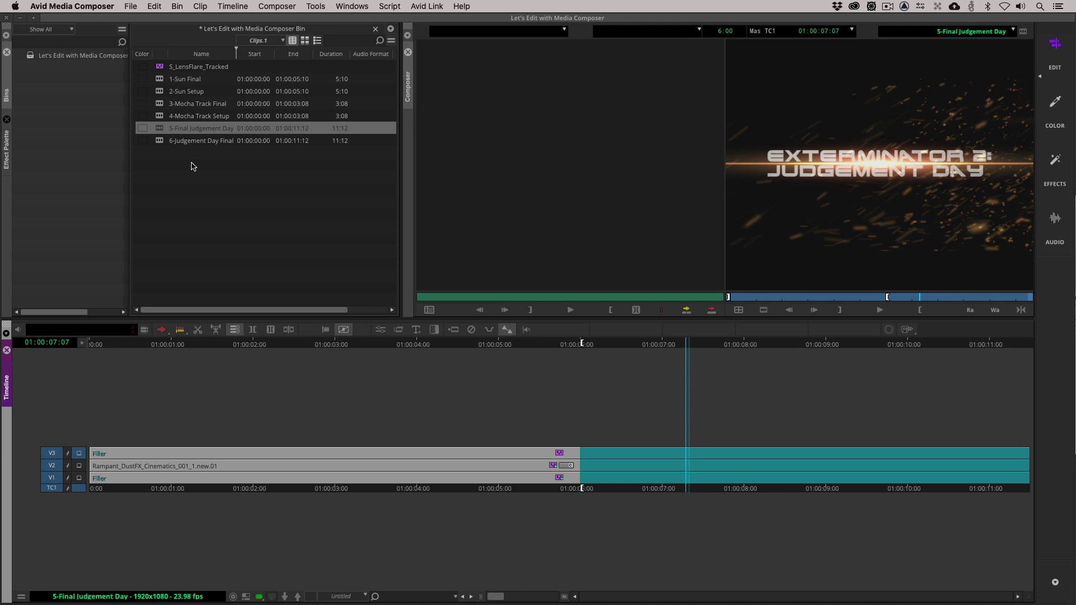
double_click(157, 141)
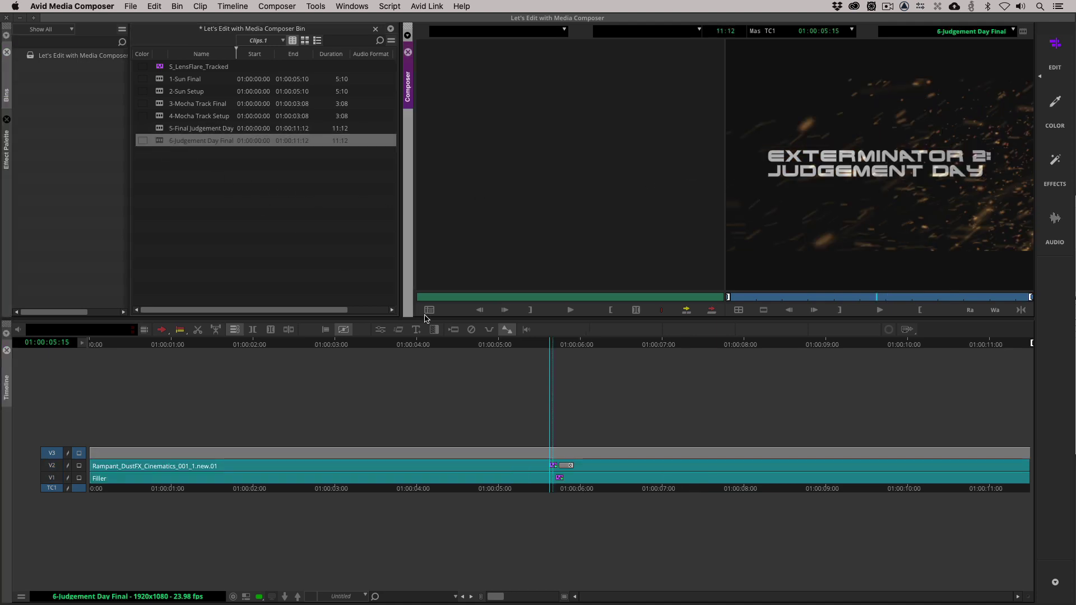
left_click(540, 405)
Drop S_LensFlare onto the empty V3 track above the title and open its settings.
key("super+8")
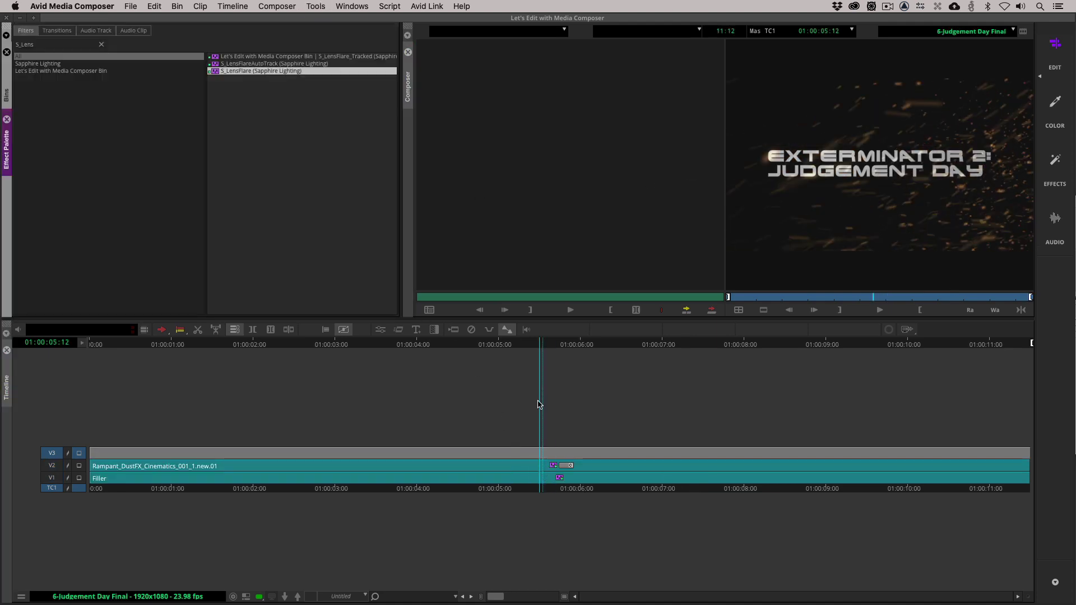
left_click_drag(401, 169, 554, 455)
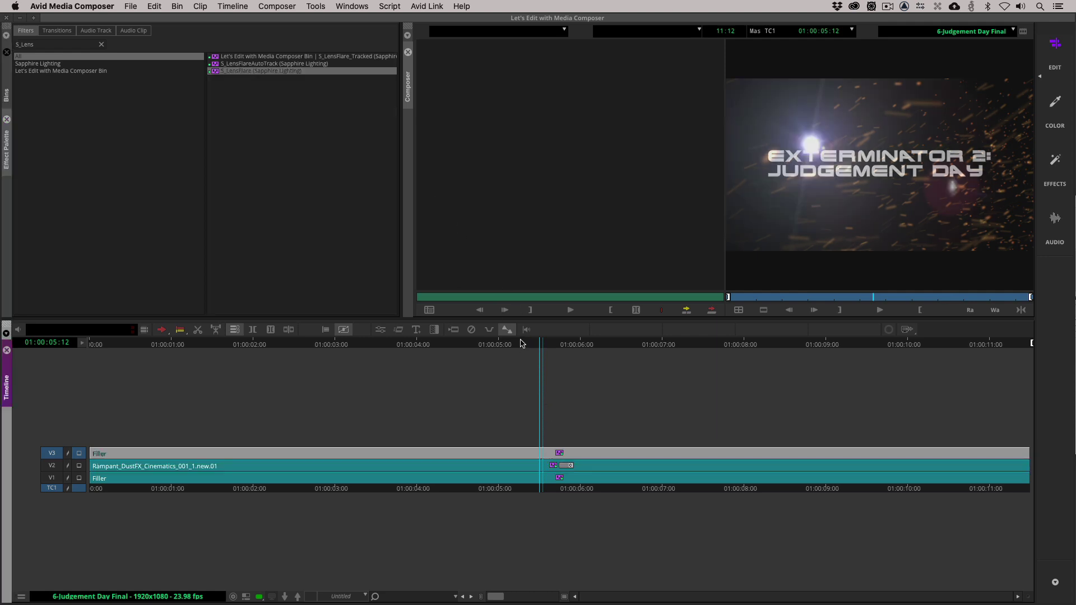
left_click(381, 329)
left_click(566, 453)
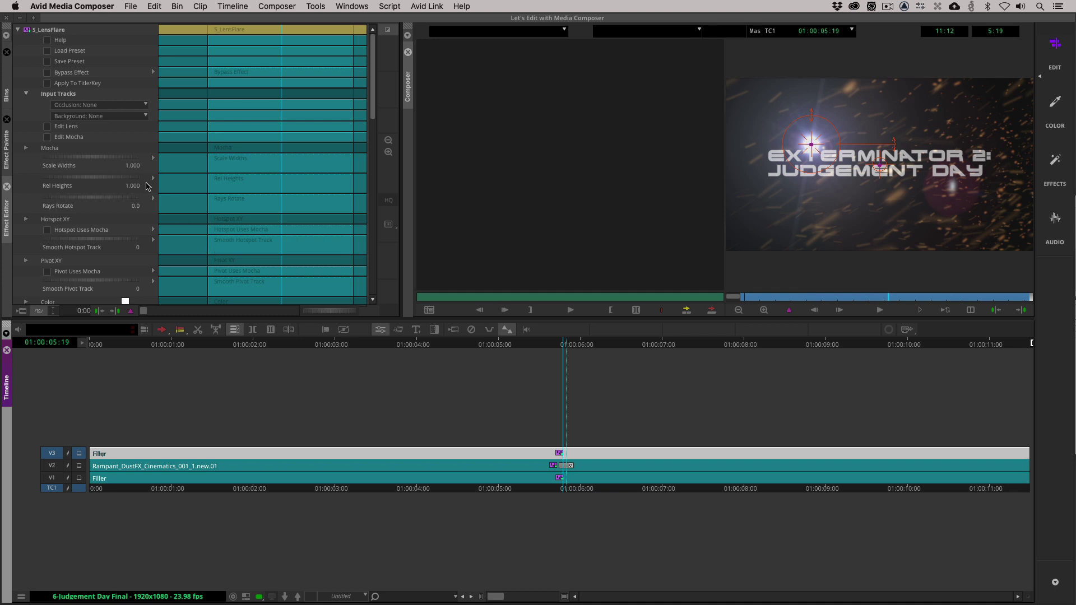
Open the title's flare in Flare Designer via Edit Lens and browse the Flare Presets list.
left_click(66, 126)
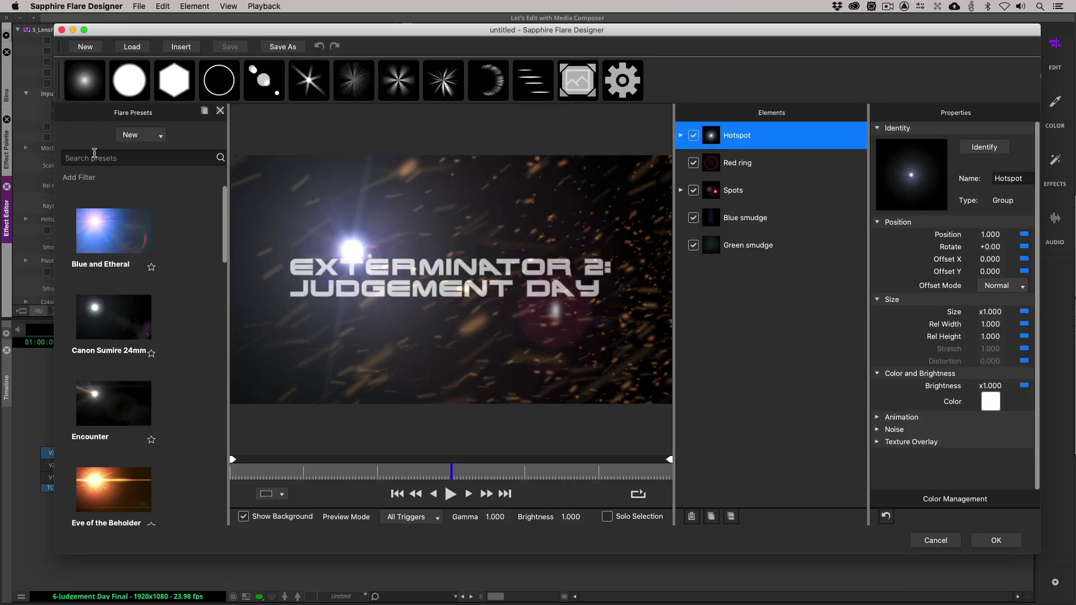
left_click_drag(226, 220, 259, 160)
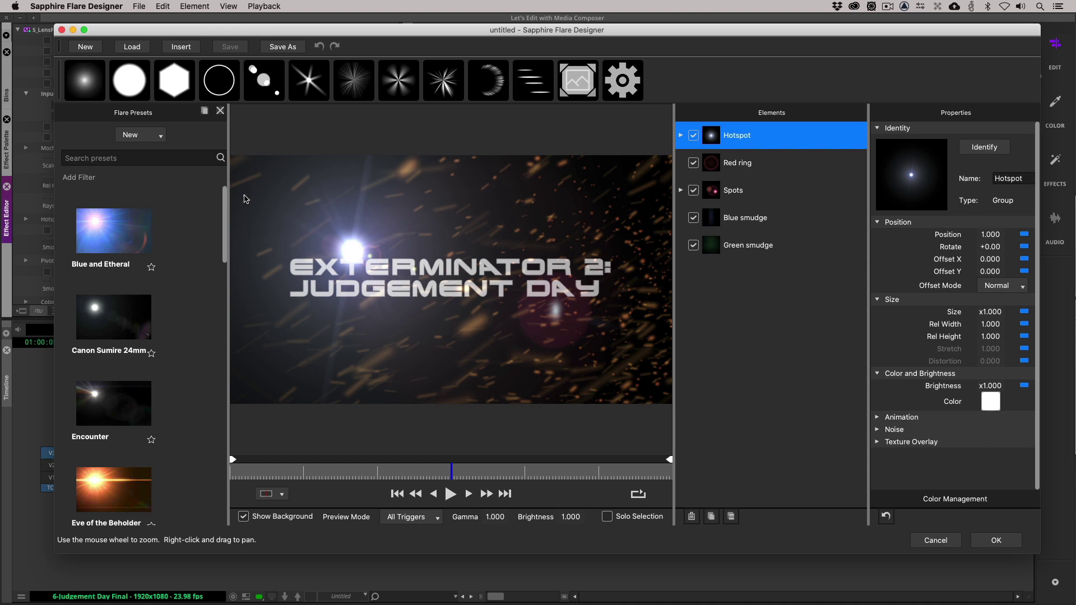
Load the Eye of the Beholder preset and position its hotspot up and to the right.
left_click(114, 490)
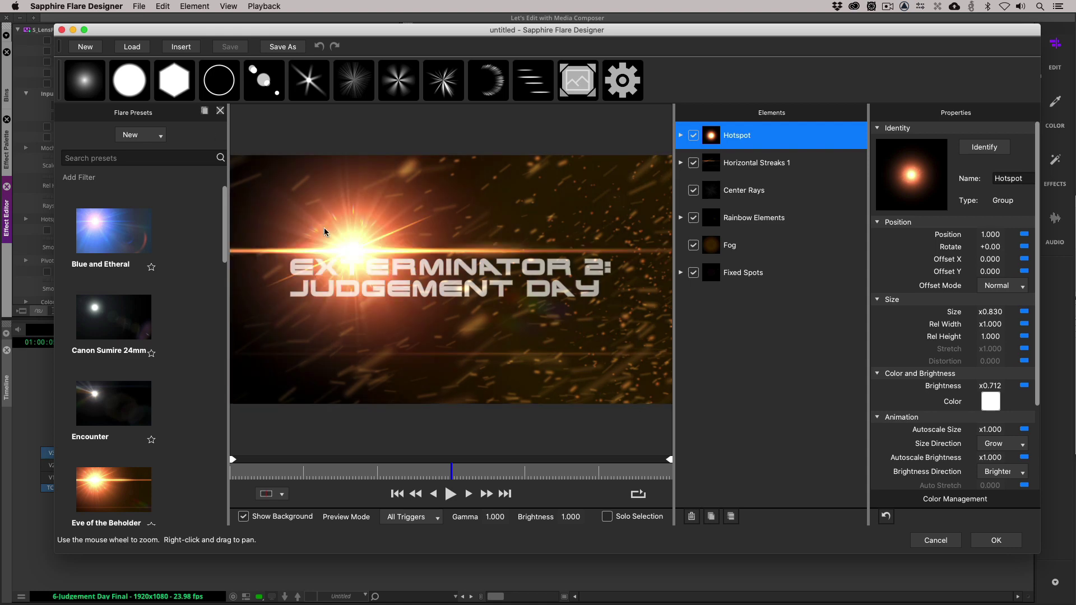
left_click_drag(406, 235, 435, 214)
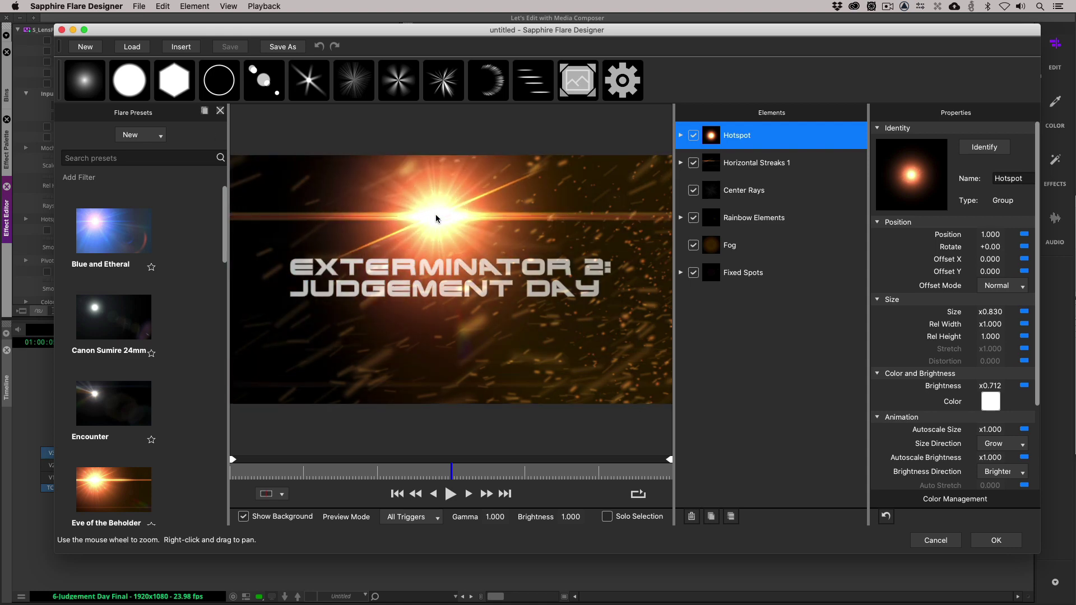
left_click_drag(435, 214, 437, 227)
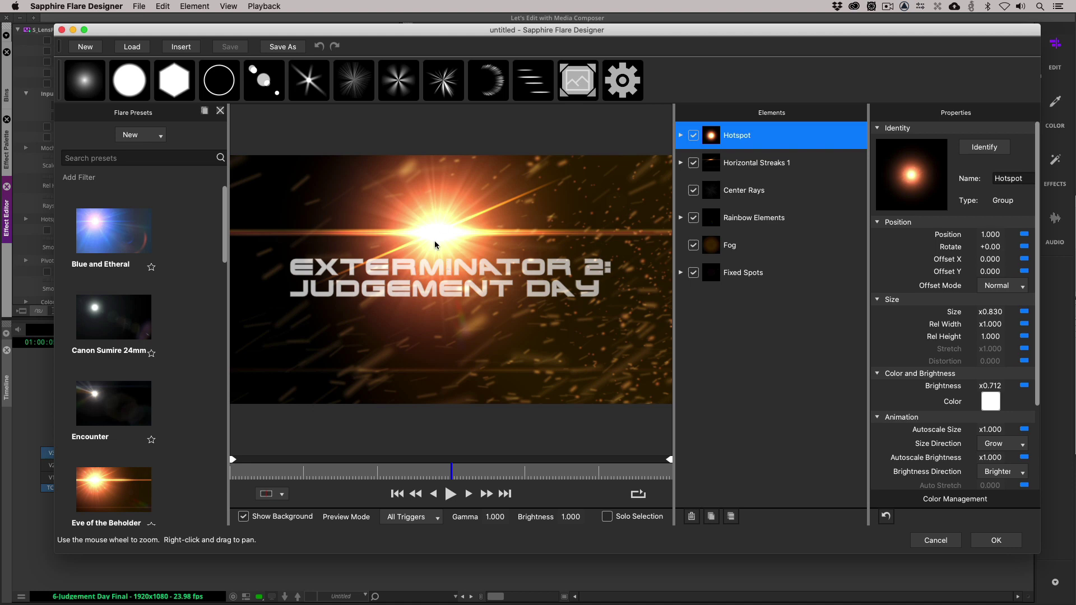
Delete Center Rays, Rainbow Elements, Fog and Fixed Spots, keeping Hotspot and Horizontal Streaks 1.
left_click(694, 163)
left_click(694, 164)
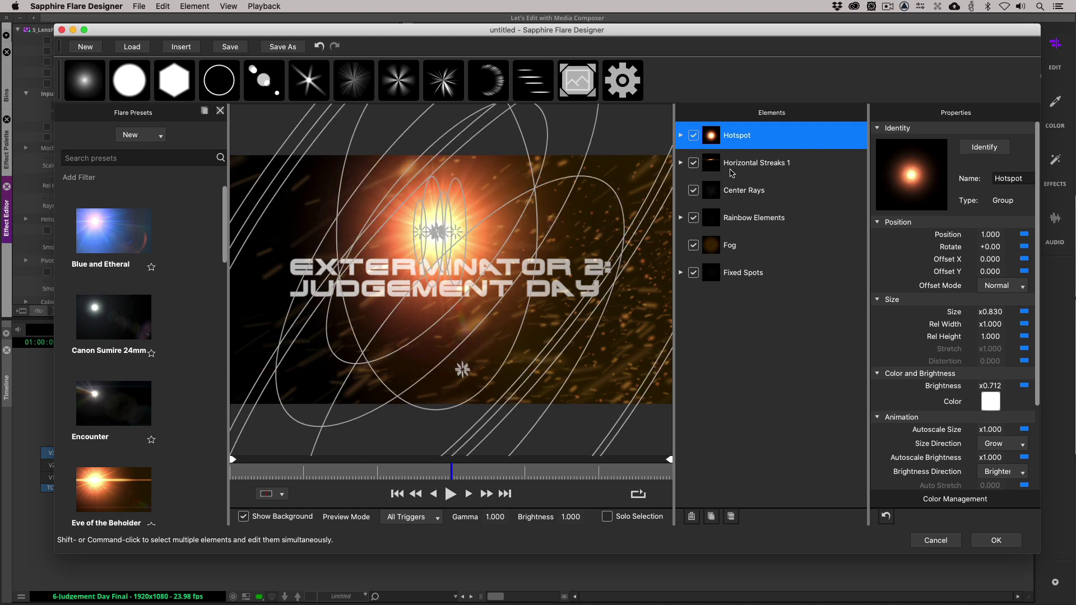
left_click(786, 198)
left_click(783, 274, "shift")
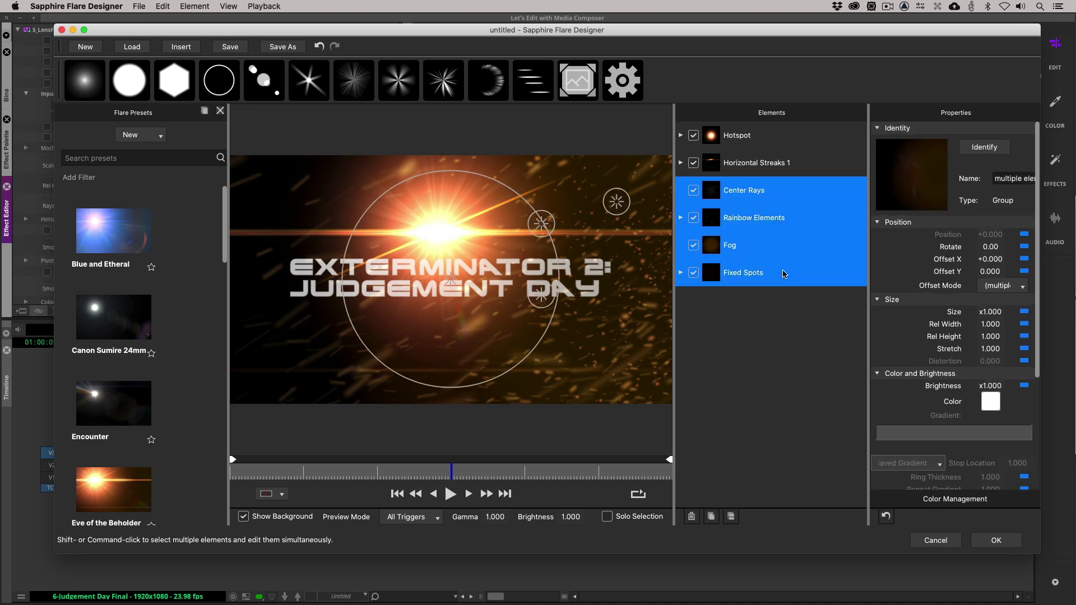
left_click(693, 517)
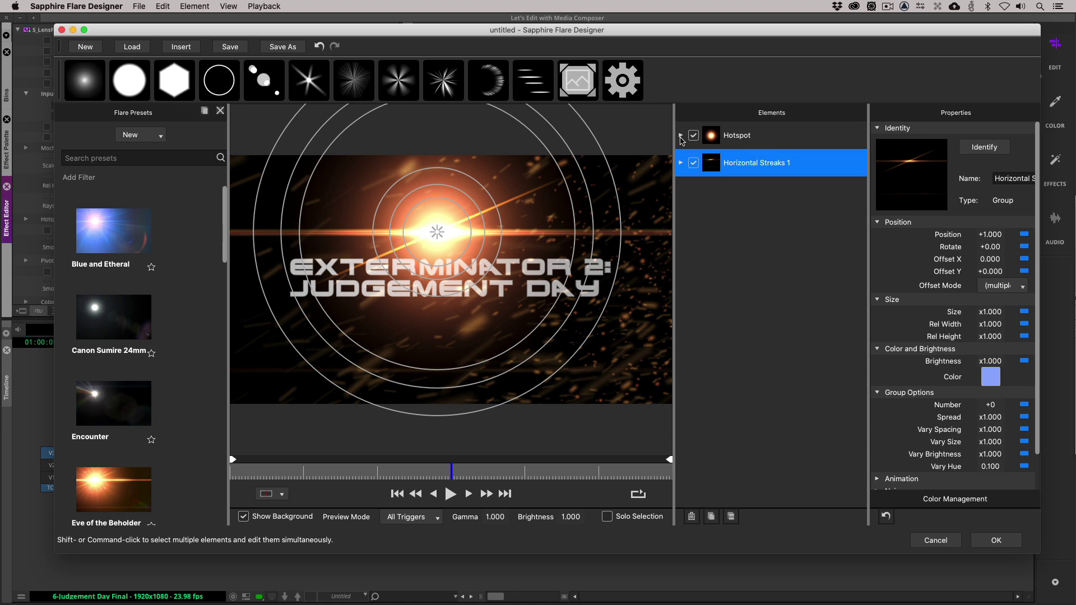
left_click(680, 137)
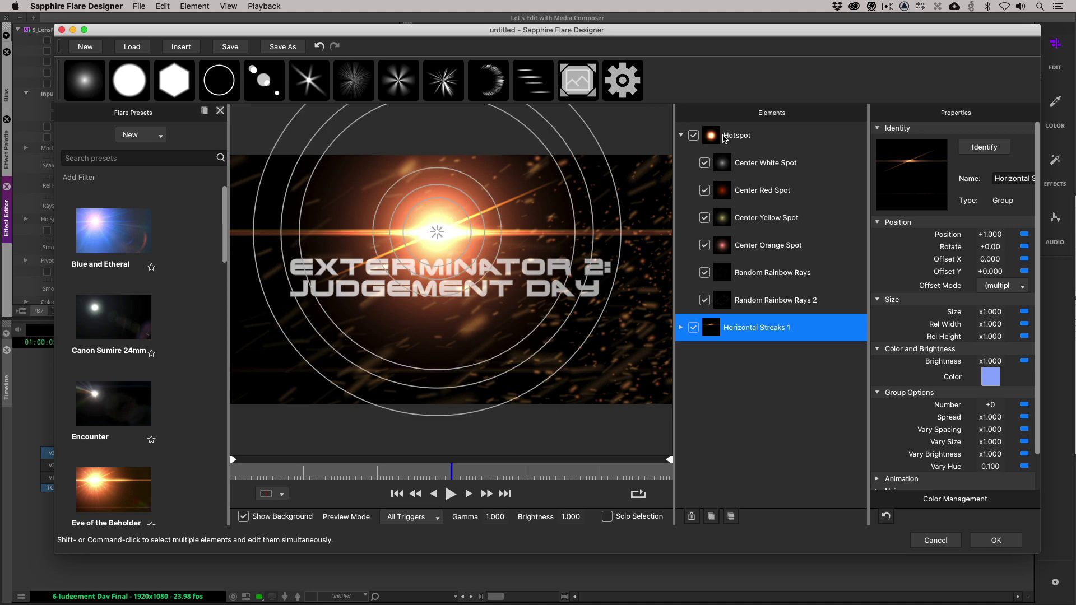
left_click(682, 135)
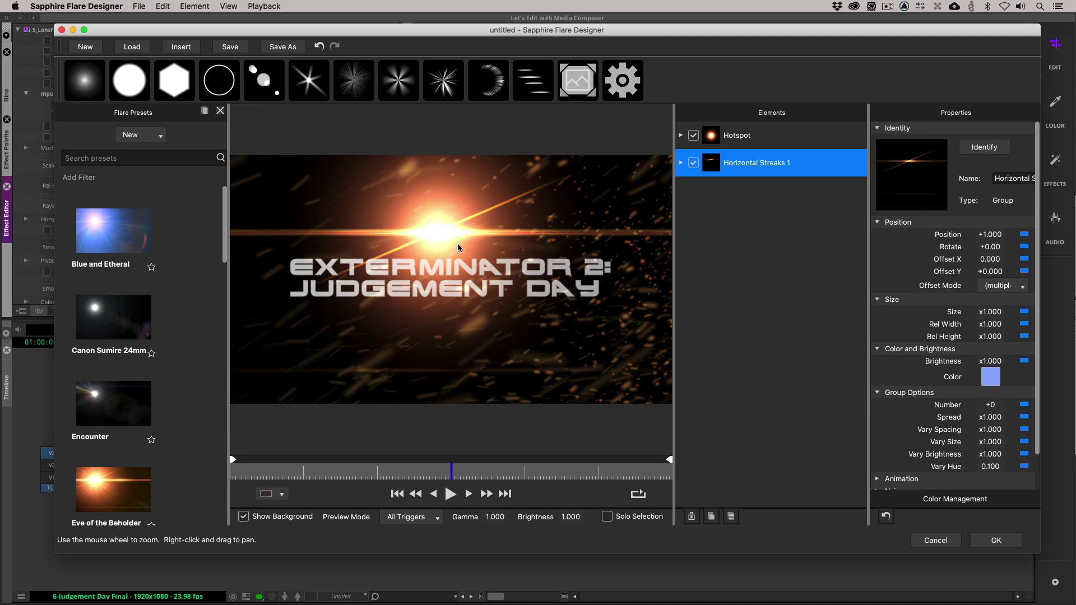
Delete Multi Streak Rotate from Horizontal Streaks 1 and drag the hotspot near the frame's bottom.
left_click(681, 162)
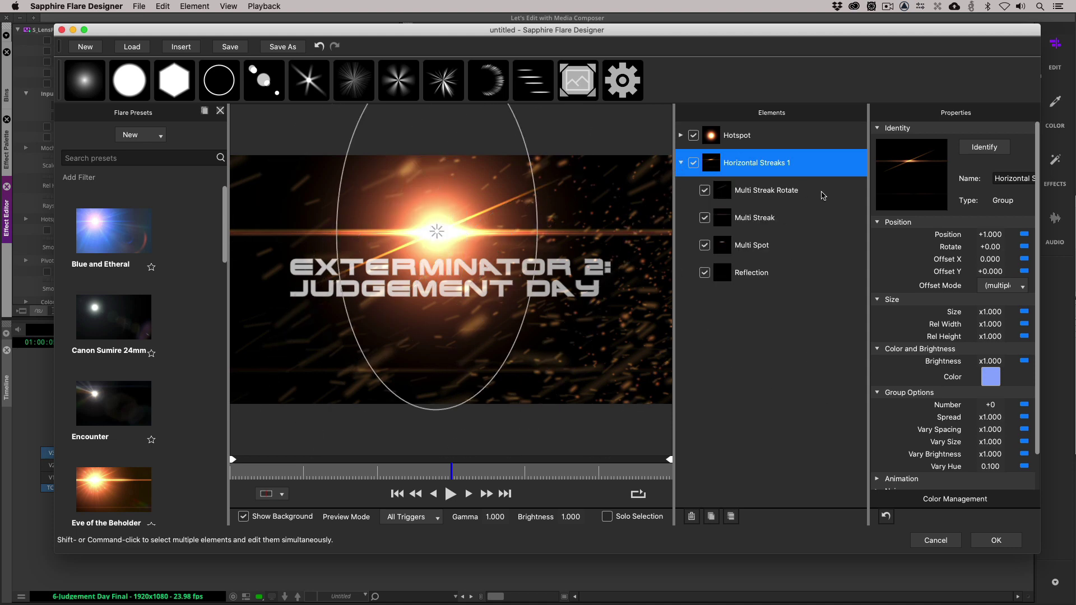
left_click(824, 194)
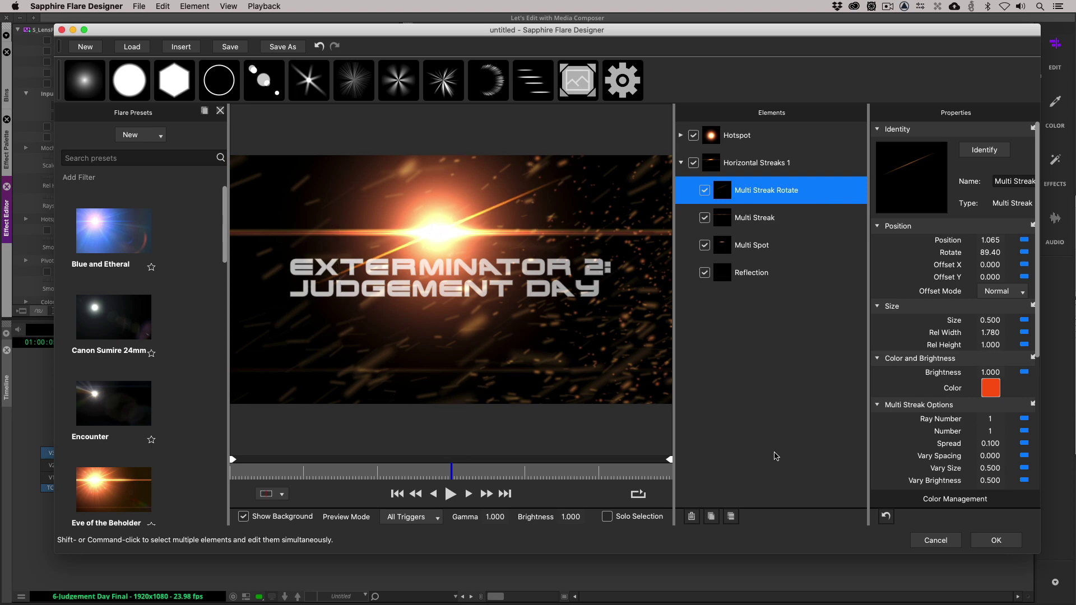
left_click(691, 516)
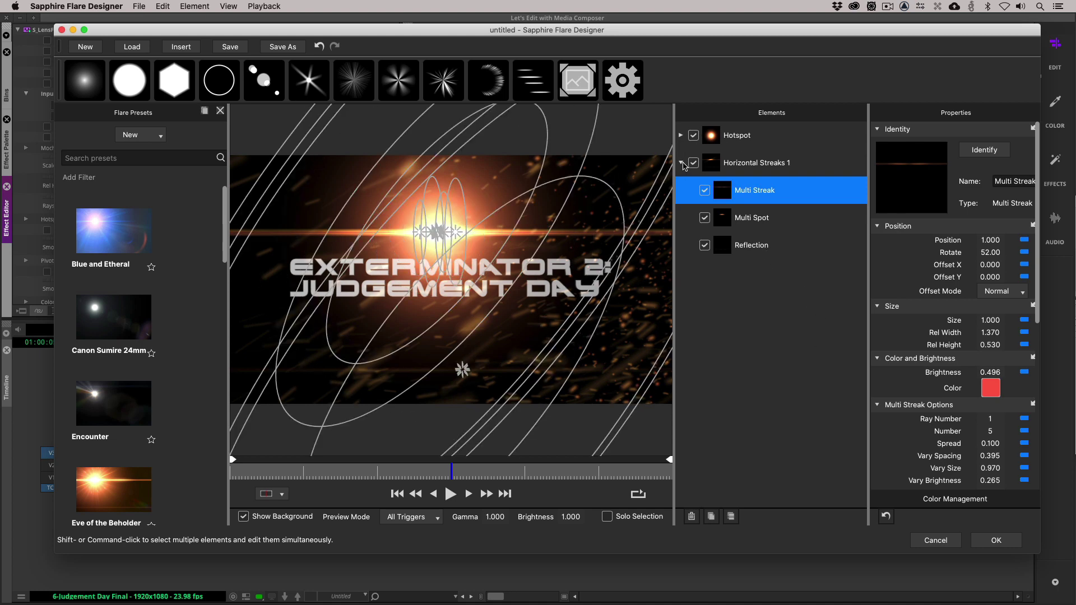
left_click(681, 163)
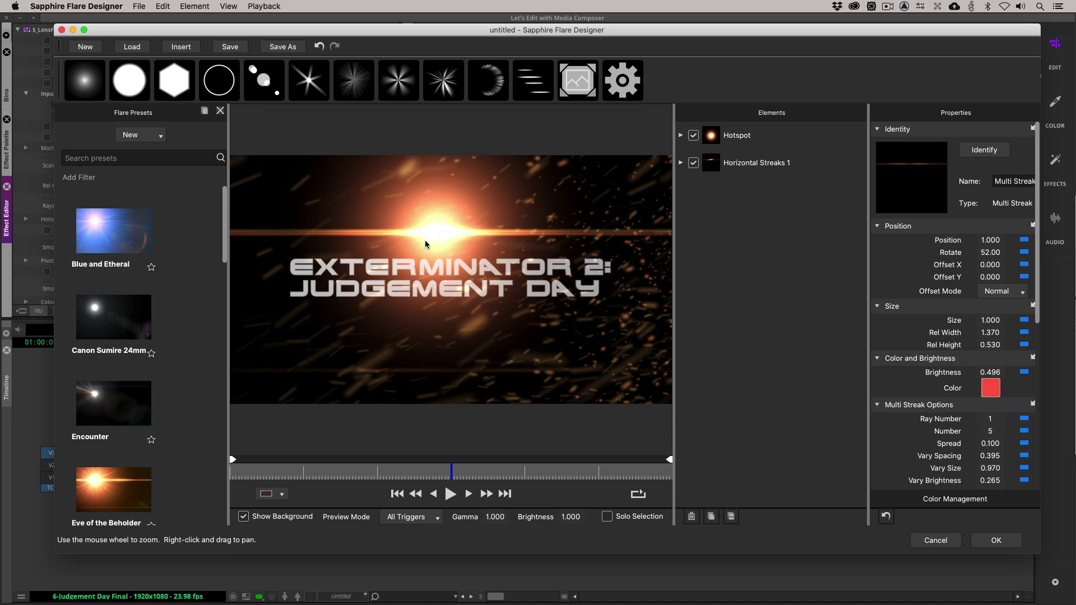
mouse_move(436, 231)
left_mouse_down()
mouse_move(485, 295)
mouse_move(471, 336)
mouse_move(478, 391)
left_mouse_up()
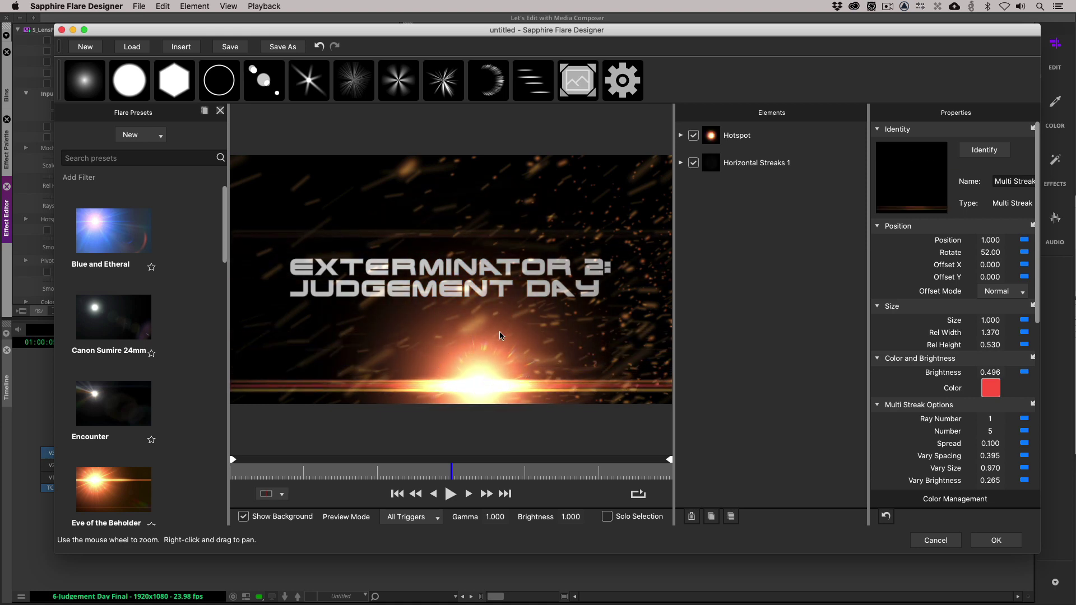
Delete both Random Rainbow Rays elements from the Hotspot group.
left_click(680, 135)
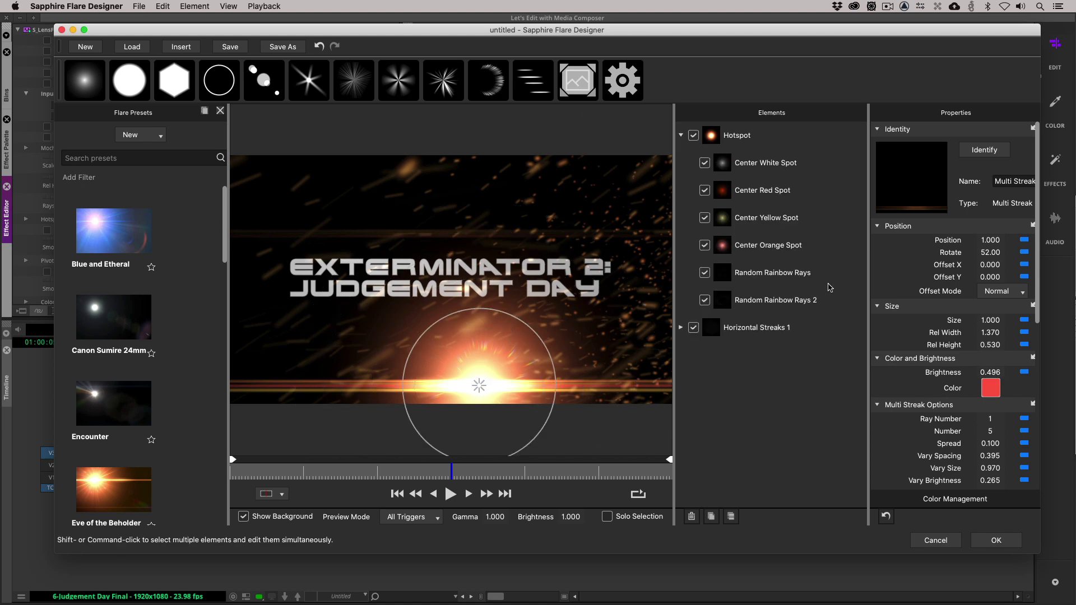
left_click(833, 304, "shift")
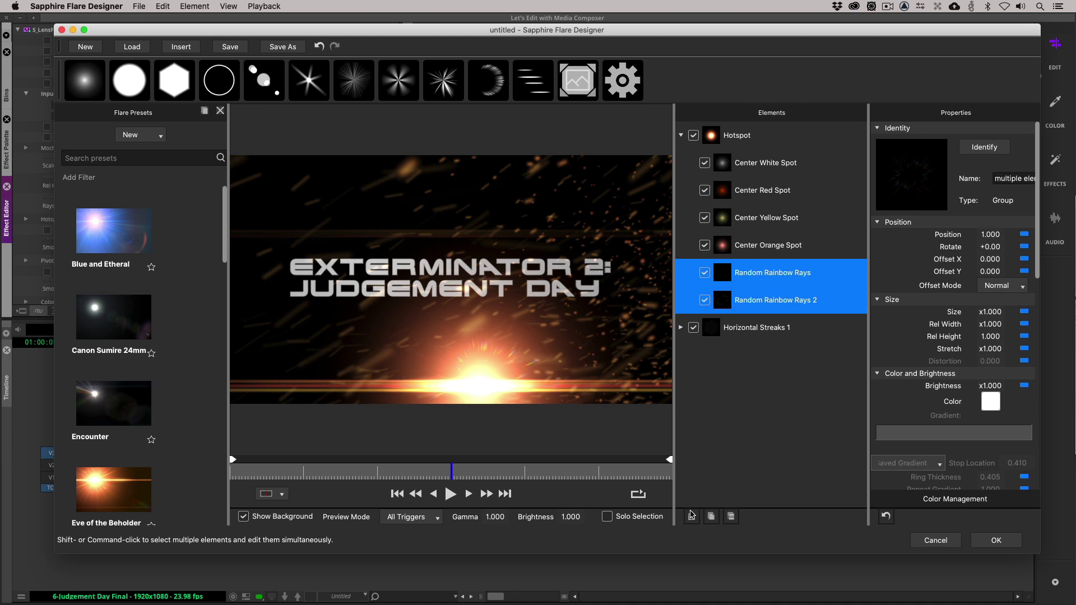
key("Delete")
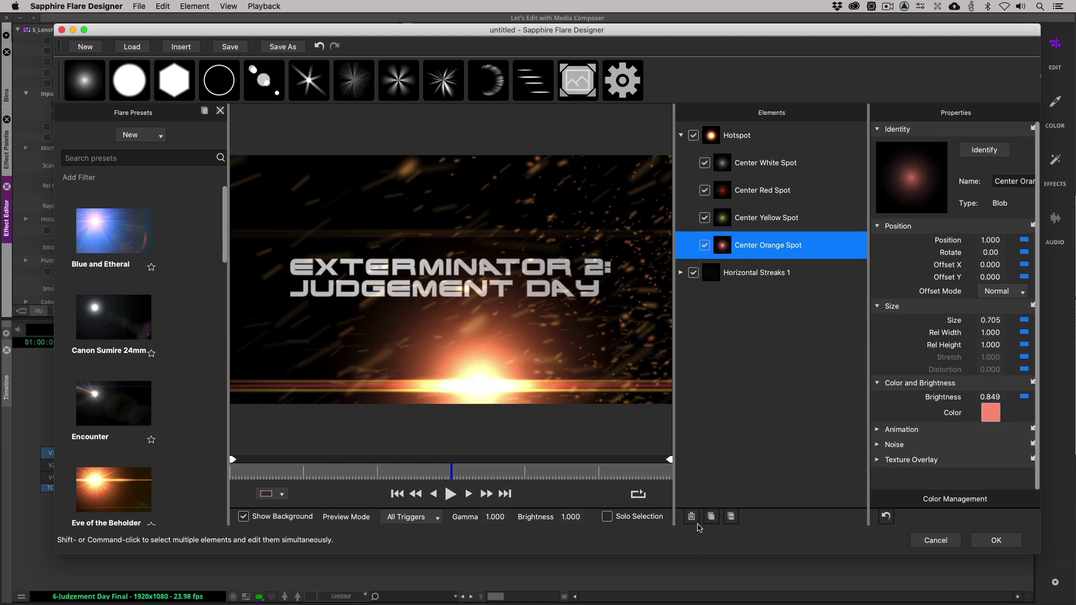
Remove the Reflection element from Horizontal Streaks 1.
left_click(680, 273)
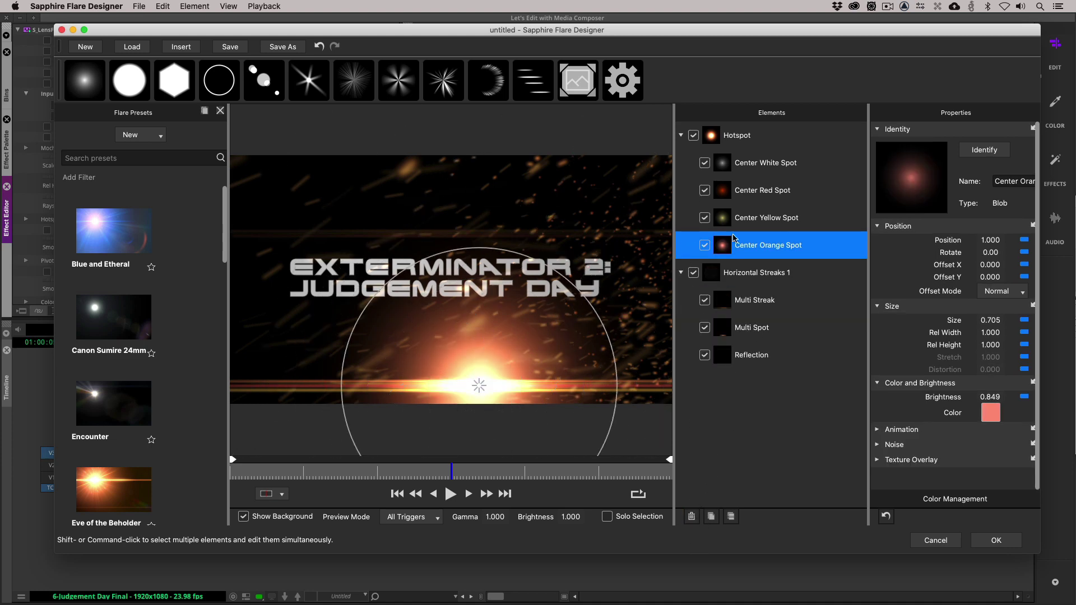
left_click(756, 353)
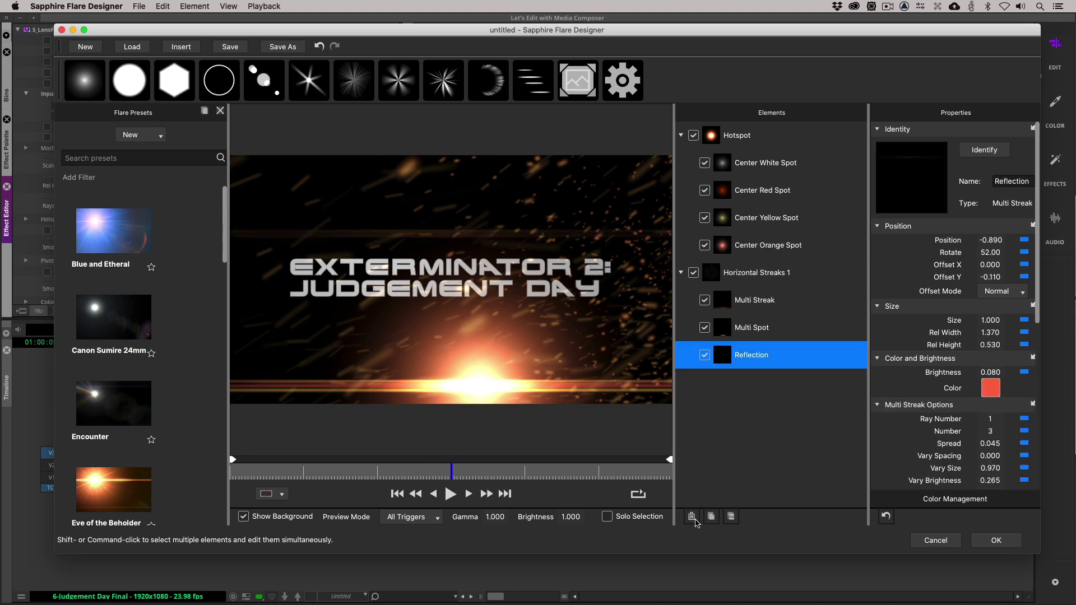
left_click(692, 516)
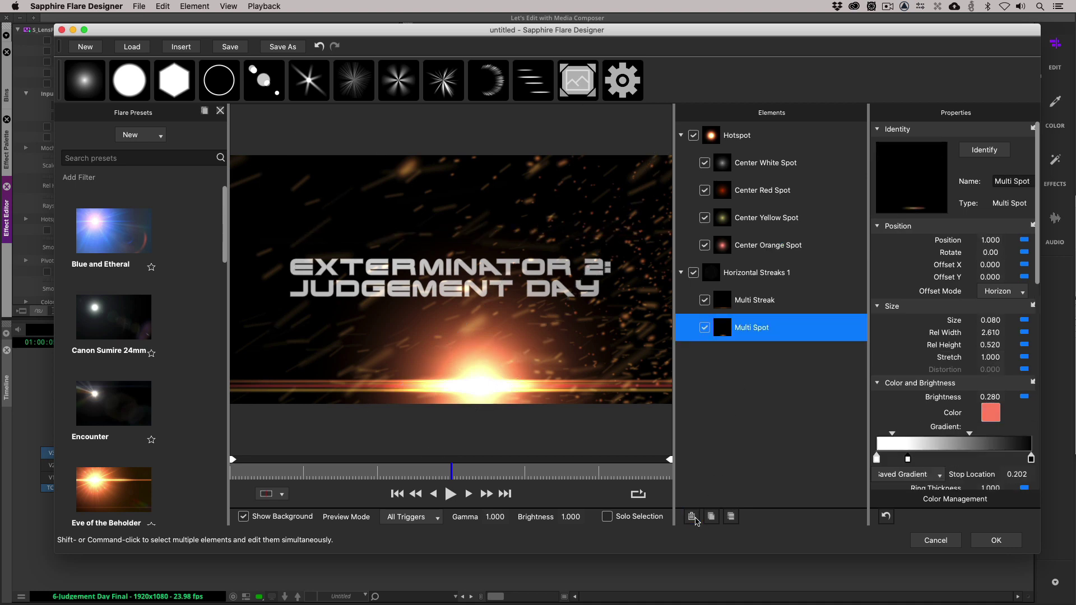
Toggle Multi Spot off and on to compare, then move the flare near the frame bottom.
left_click(705, 331)
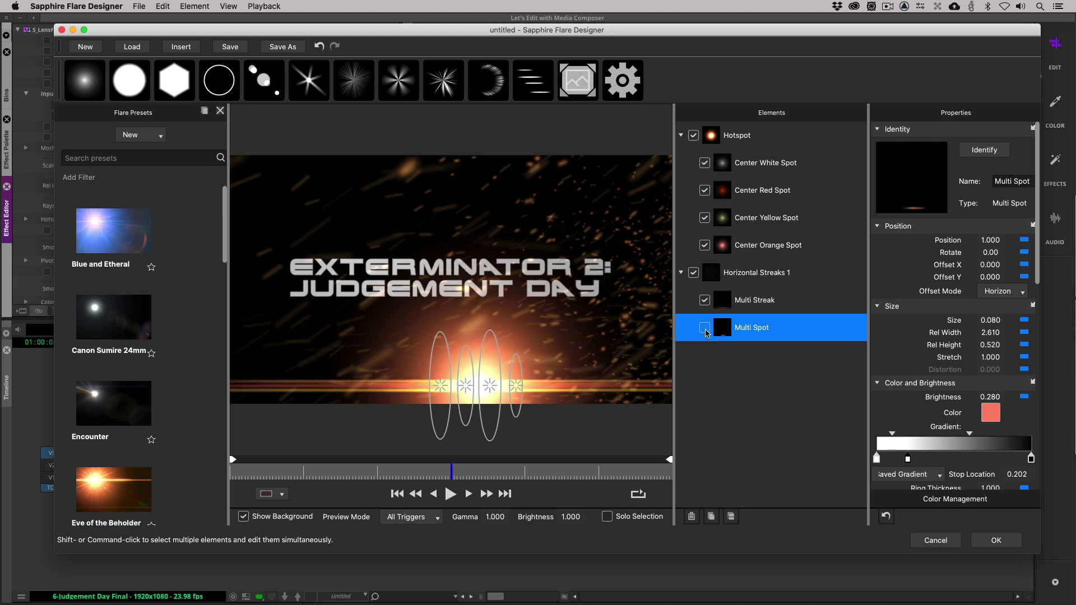
left_click(705, 329)
left_click(705, 328)
left_click(705, 329)
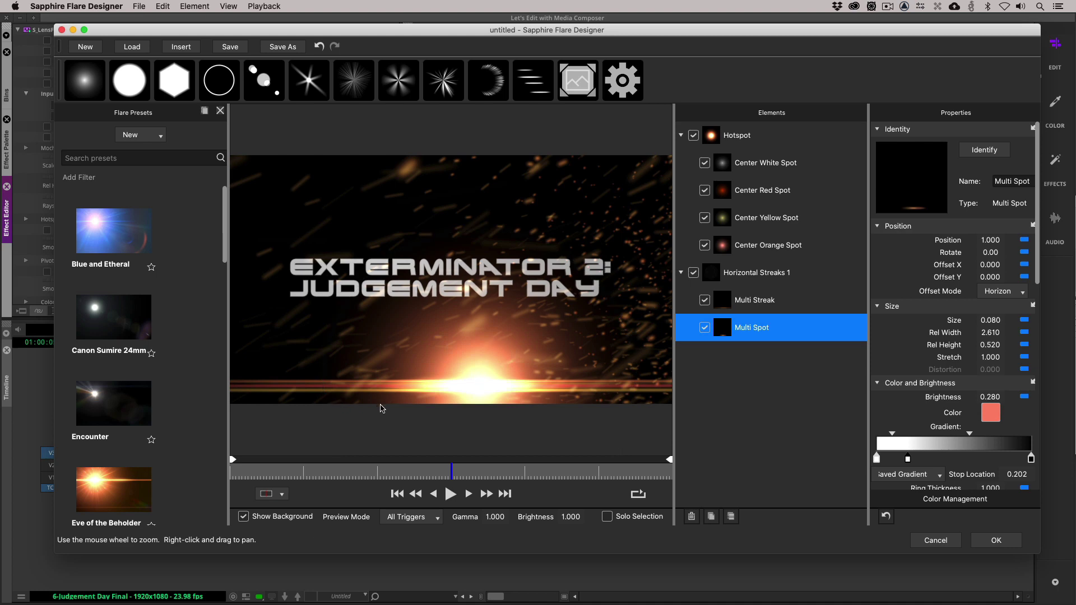
mouse_move(474, 388)
left_mouse_down()
mouse_move(437, 213)
mouse_move(455, 383)
left_mouse_up()
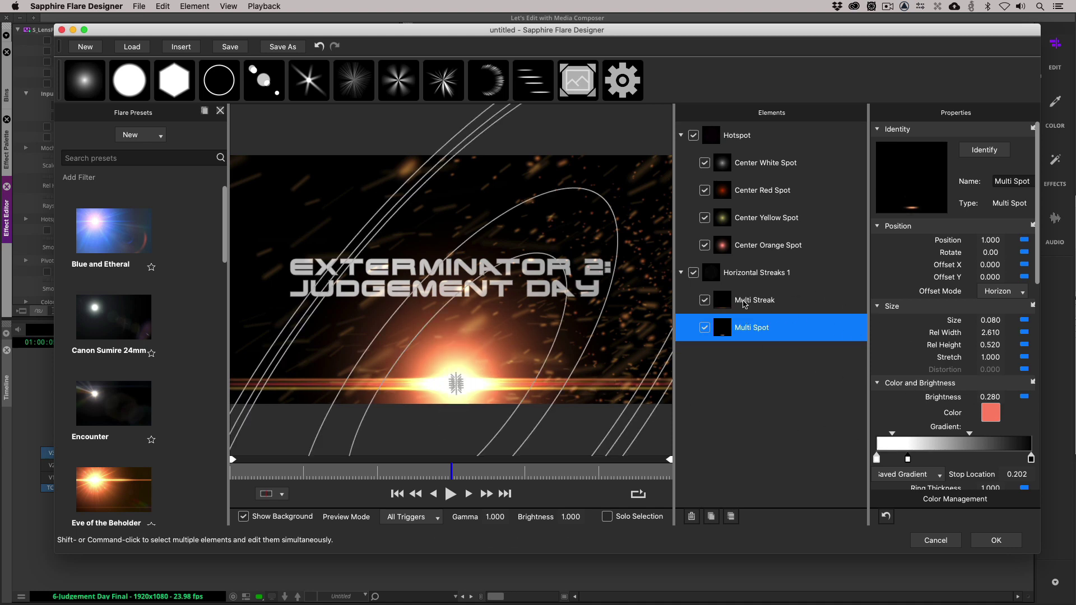
Give Multi Streak the Horizontal Stretch offset mode and raise the hotspot above the Judgement Day title.
left_click(793, 303)
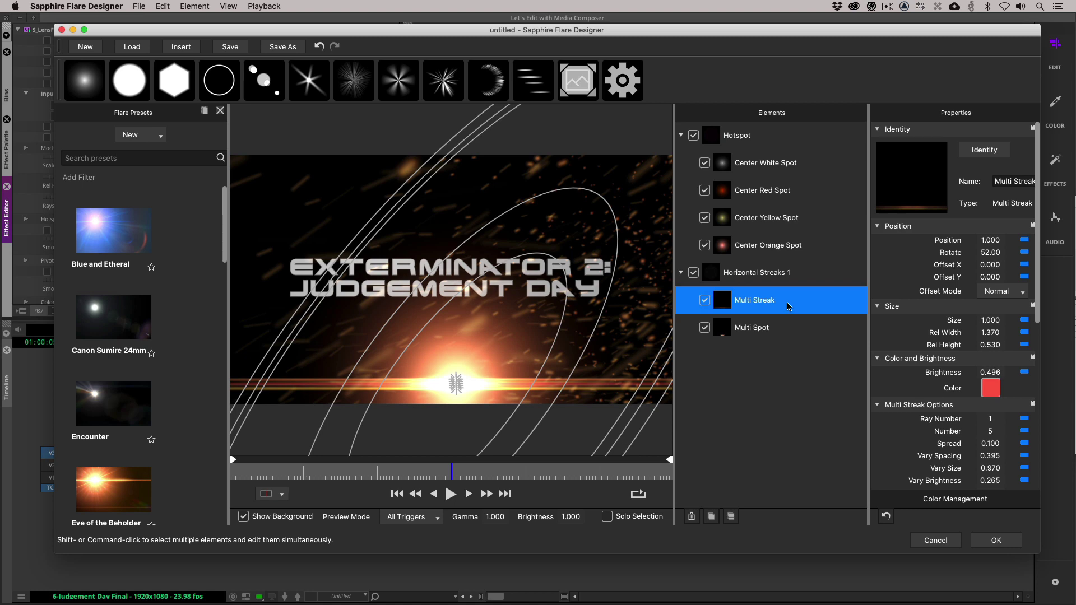
left_click(793, 328)
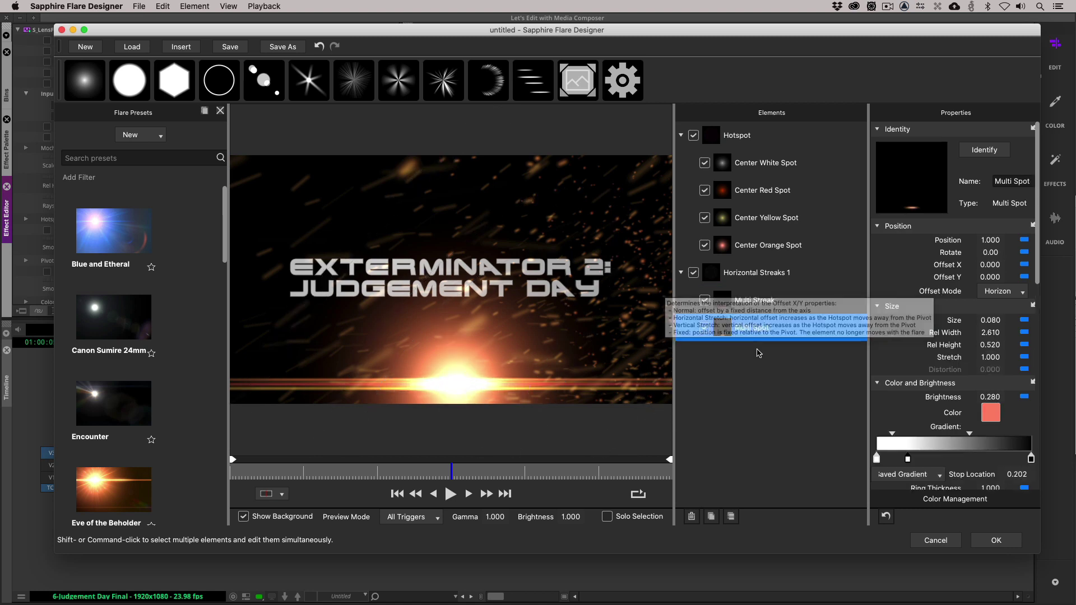
mouse_move(744, 333)
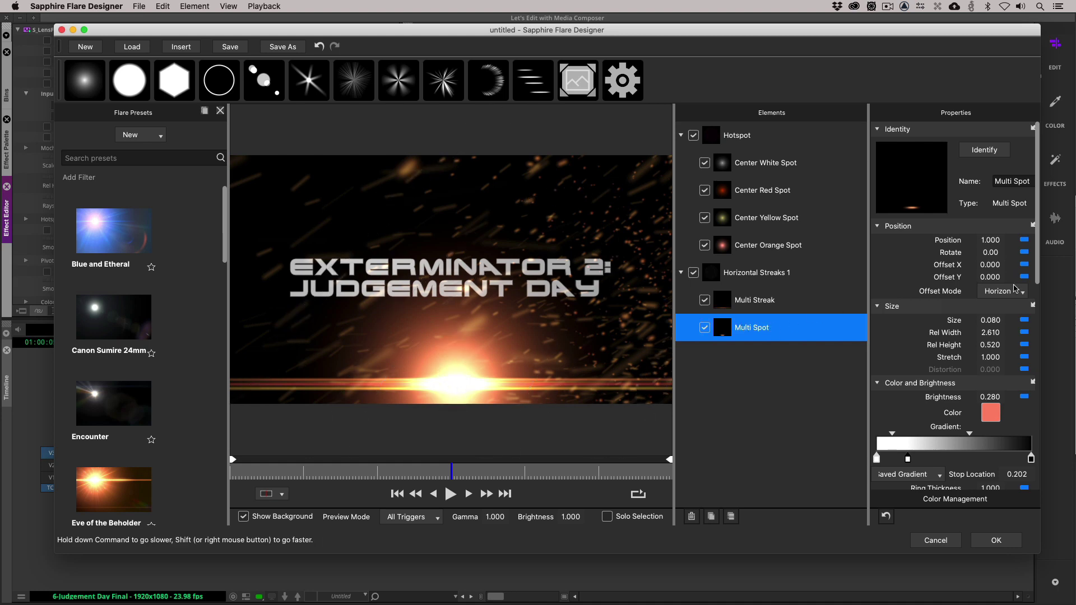
left_click(801, 302)
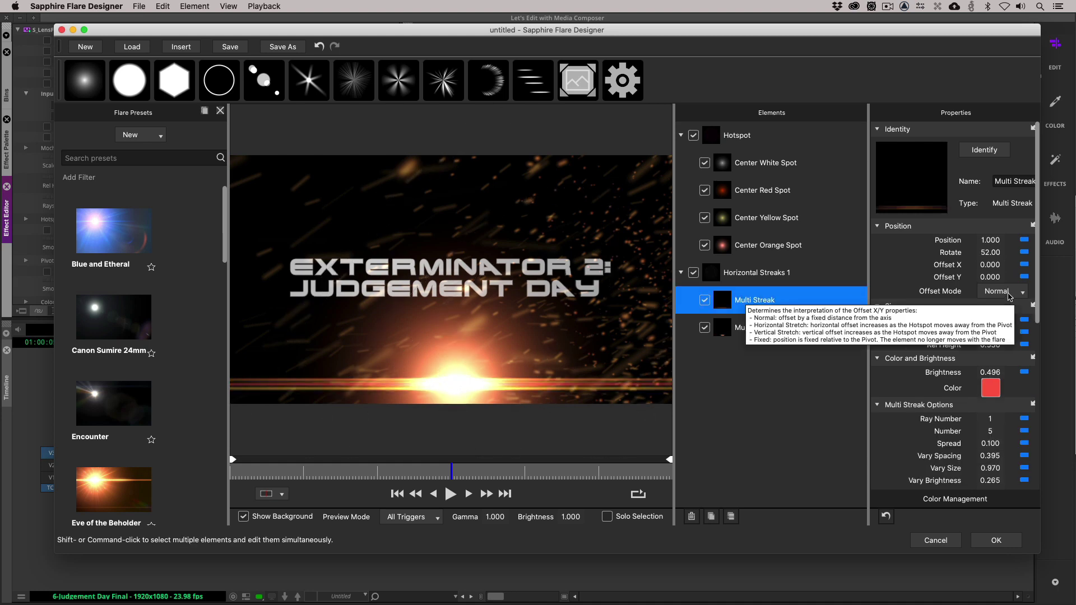
left_click(1018, 292)
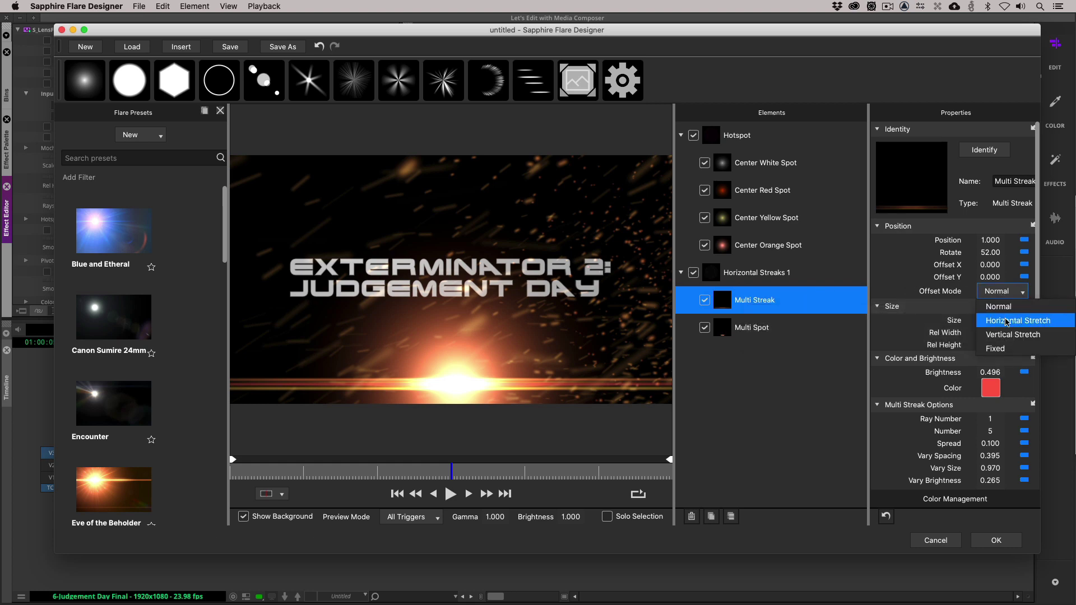
left_click(1006, 322)
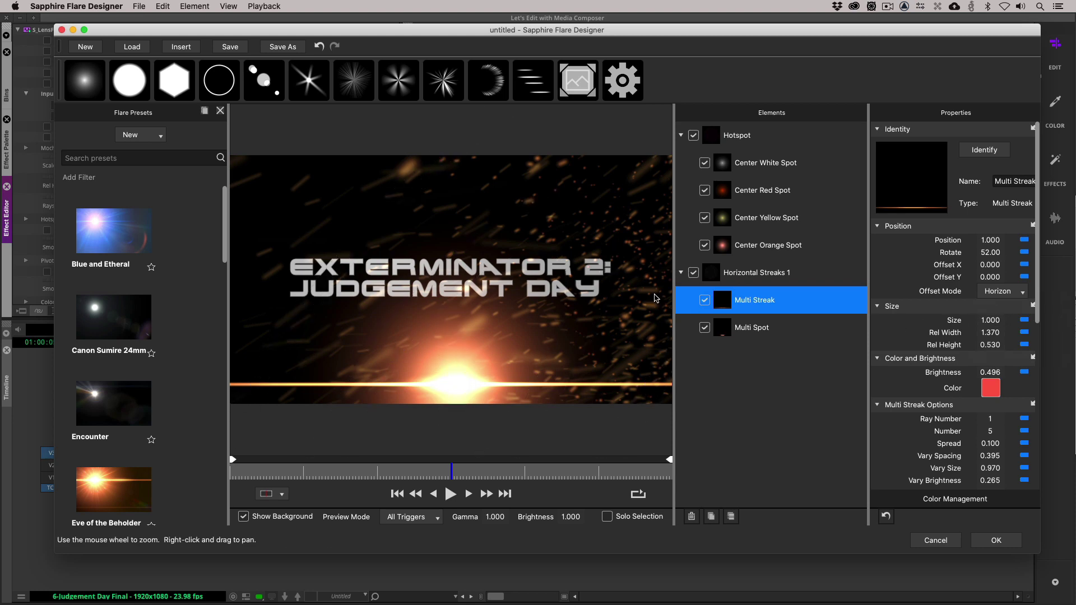
mouse_move(462, 384)
left_mouse_down()
mouse_move(449, 361)
mouse_move(447, 225)
left_mouse_up()
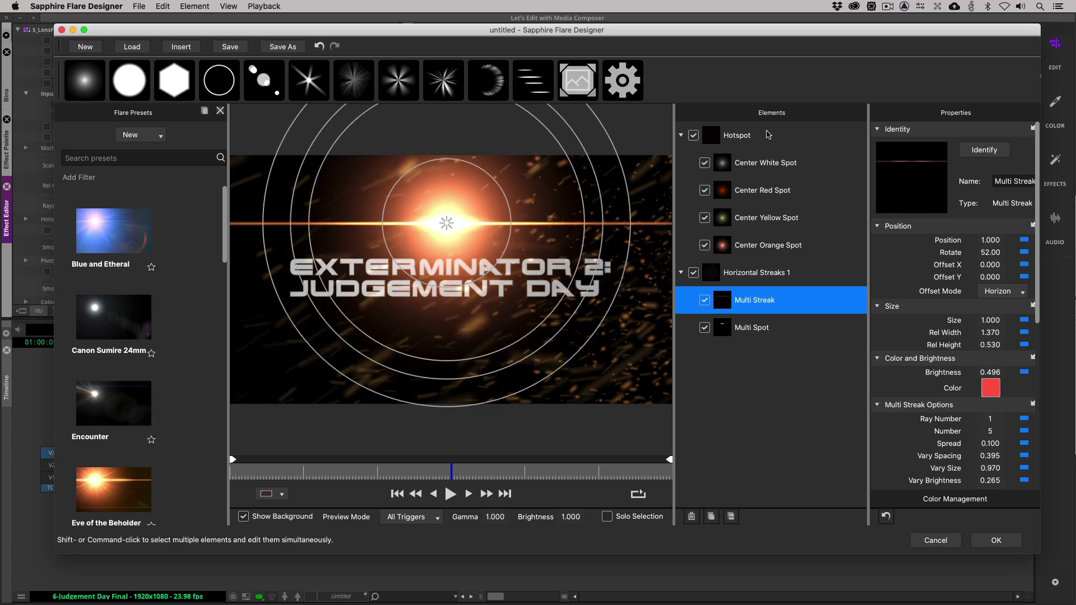
Widen the Hotspot's Rel Width, lower the streak between the title lines, and accept the flare.
left_click(768, 135)
mouse_move(1024, 324)
left_mouse_down()
mouse_move(1039, 333)
mouse_move(995, 325)
mouse_move(953, 342)
mouse_move(1014, 325)
mouse_move(1075, 330)
left_mouse_up()
mouse_move(451, 224)
left_mouse_down()
mouse_move(452, 276)
mouse_move(436, 274)
left_mouse_up()
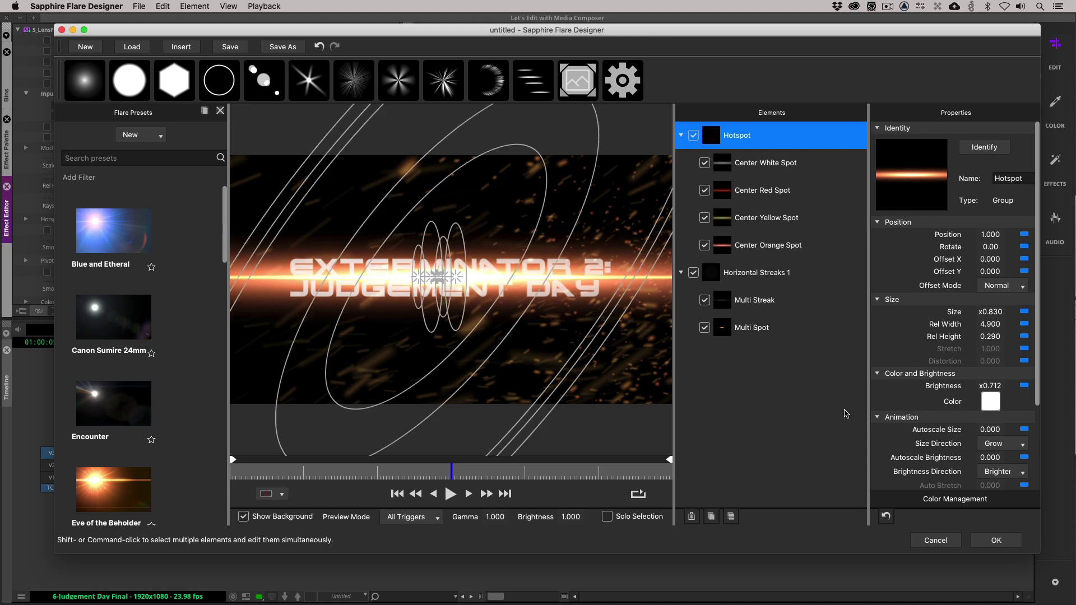
left_click(1003, 542)
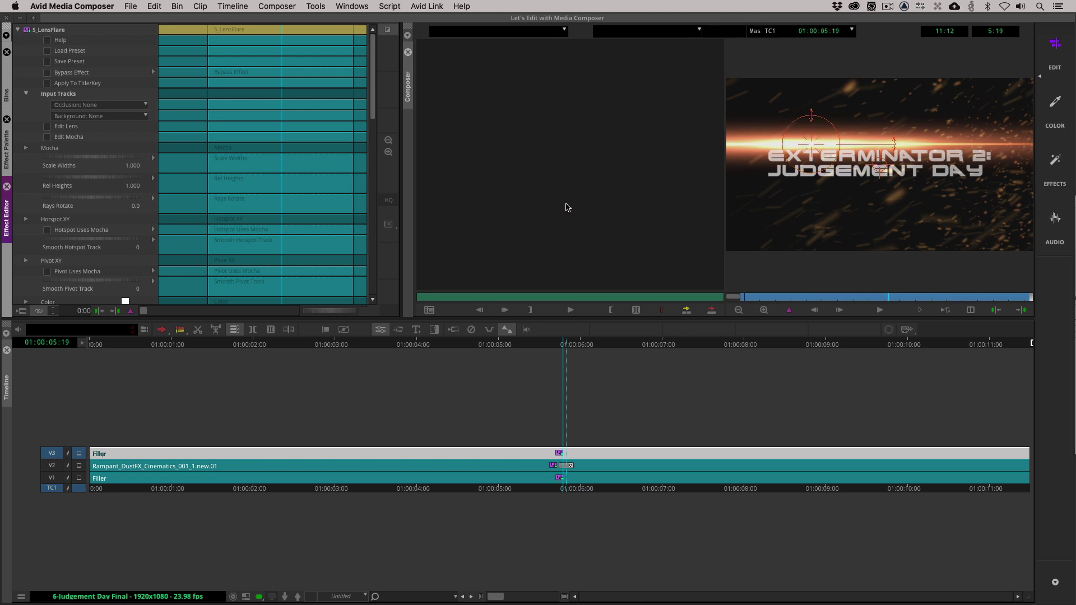
Set the Hotspot X position to 0 and bring Scale Widths to 0.862.
left_click(25, 220)
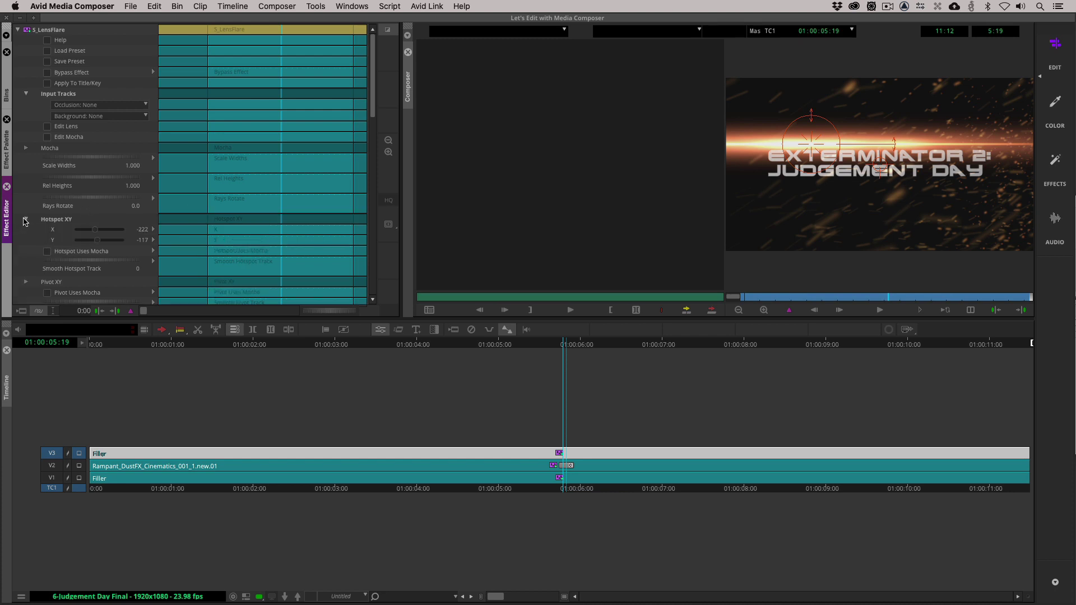
left_click(96, 230)
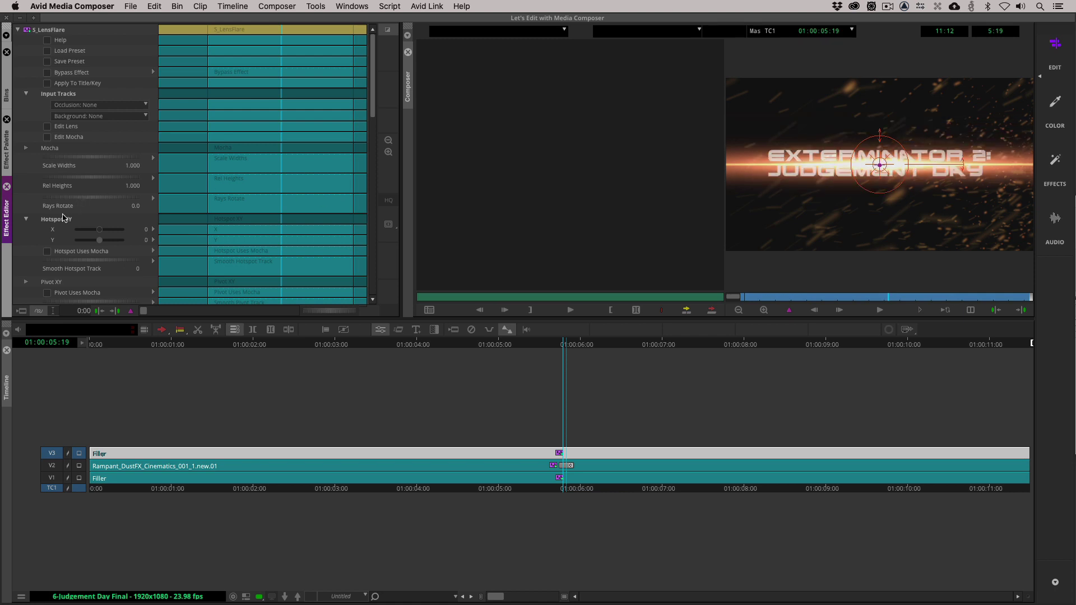
left_click(27, 219)
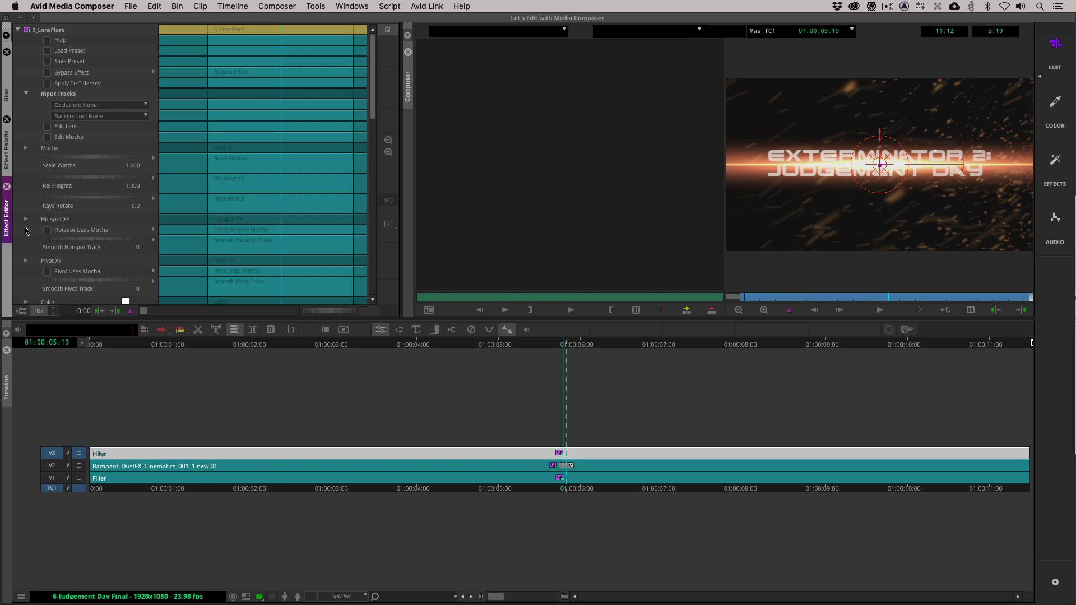
mouse_move(110, 160)
left_mouse_down()
mouse_move(51, 159)
mouse_move(123, 162)
mouse_move(55, 170)
mouse_move(126, 178)
mouse_move(74, 180)
mouse_move(102, 180)
left_mouse_up()
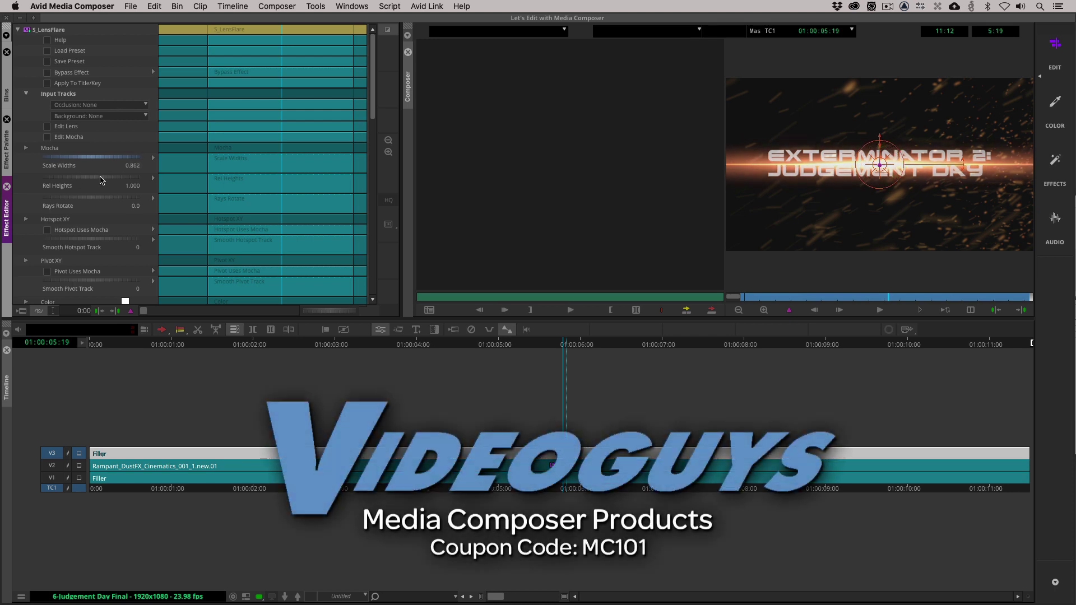